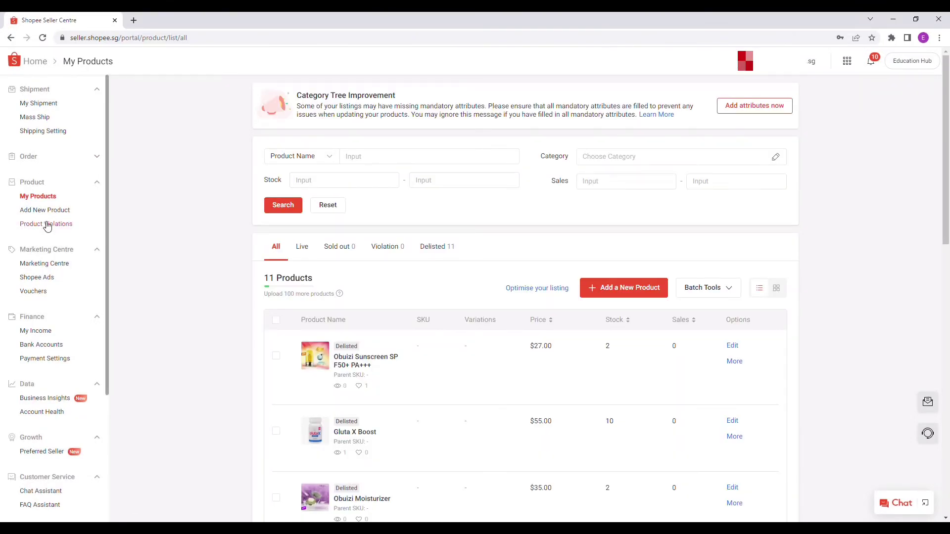
click(55, 212)
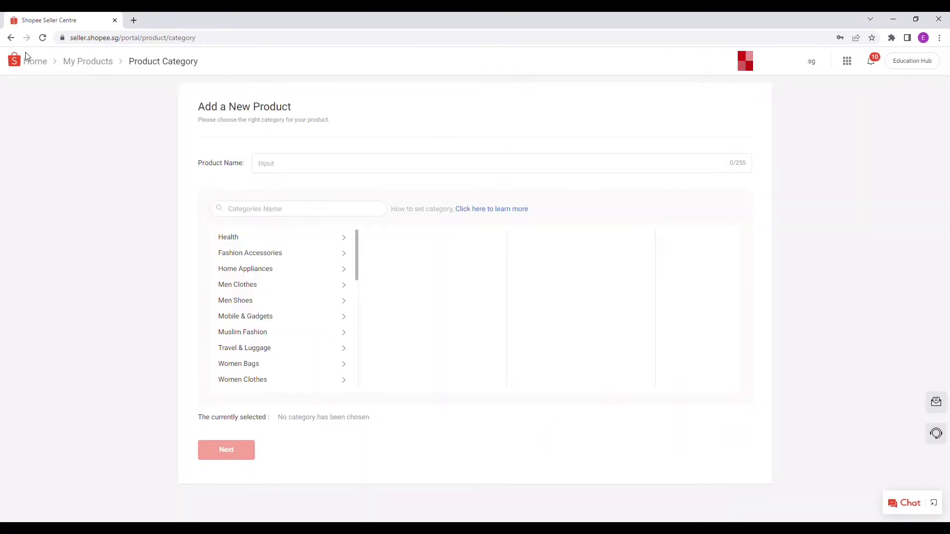
click(8, 38)
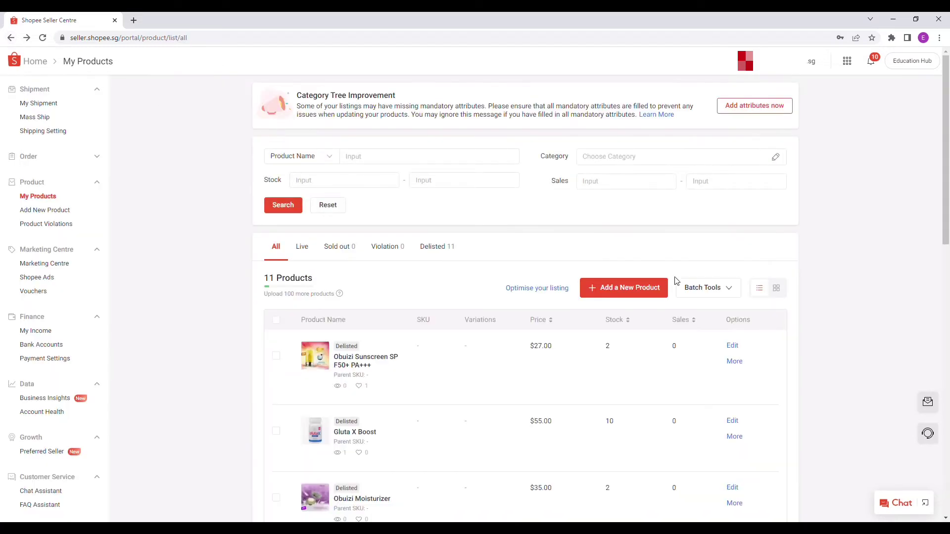
click(641, 293)
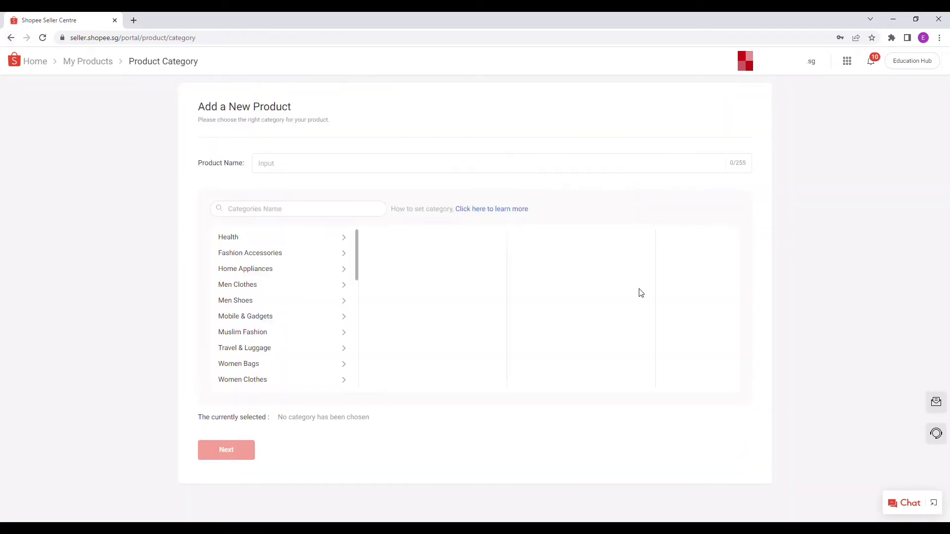
click(11, 38)
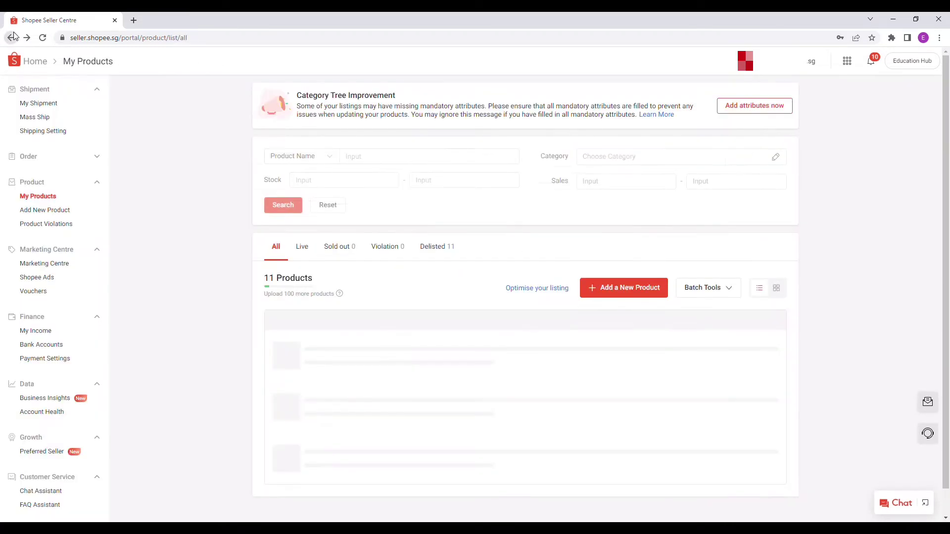
Step: Start adding a new product and enter "Car Decals Set" as its product name
click(43, 212)
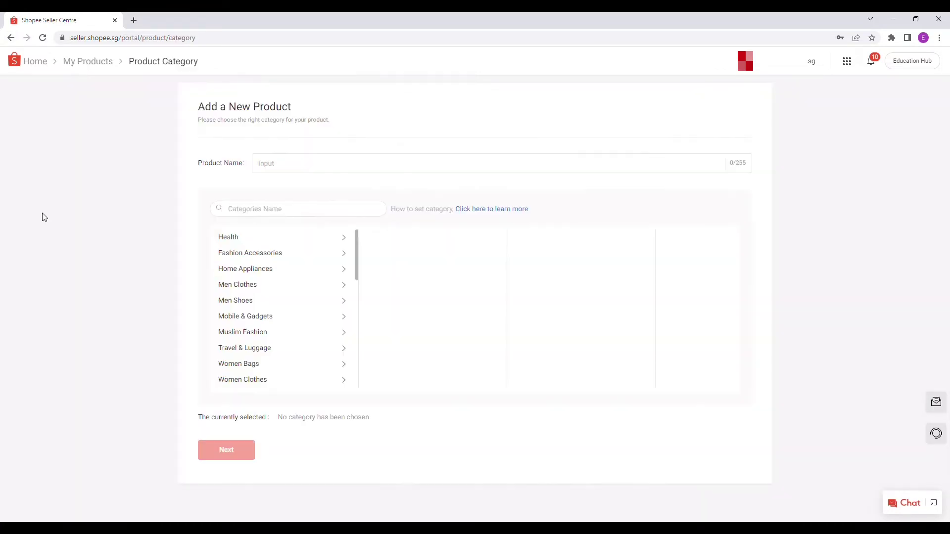
click(360, 166)
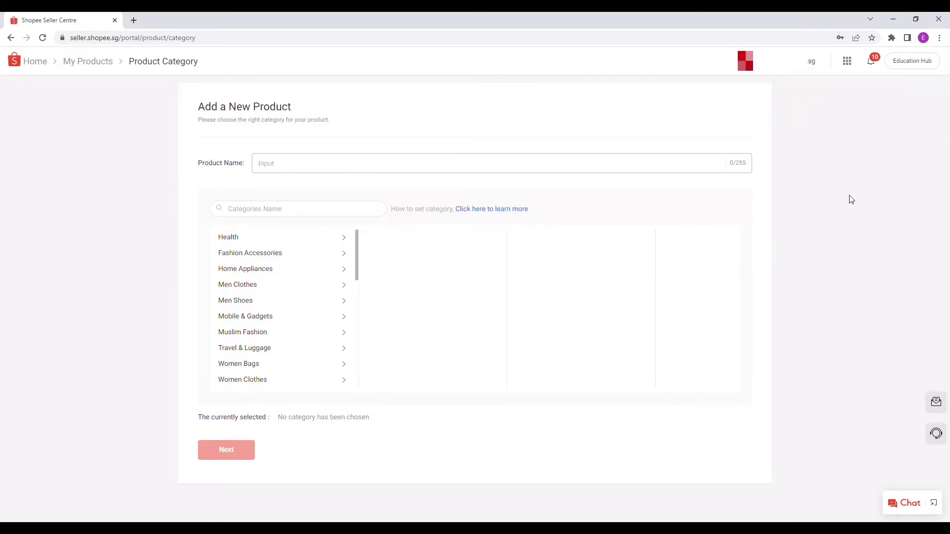
text(S)
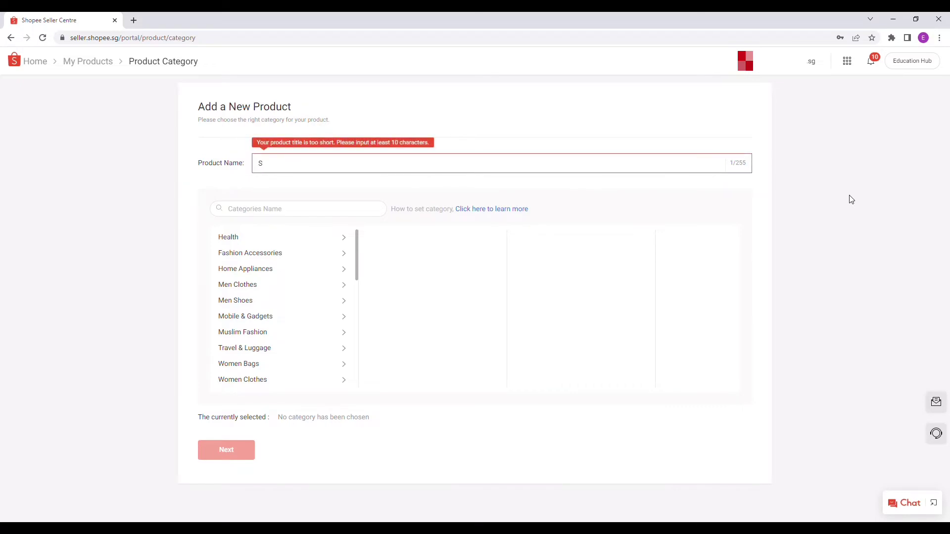
key(BackSpace)
text(Car Decals)
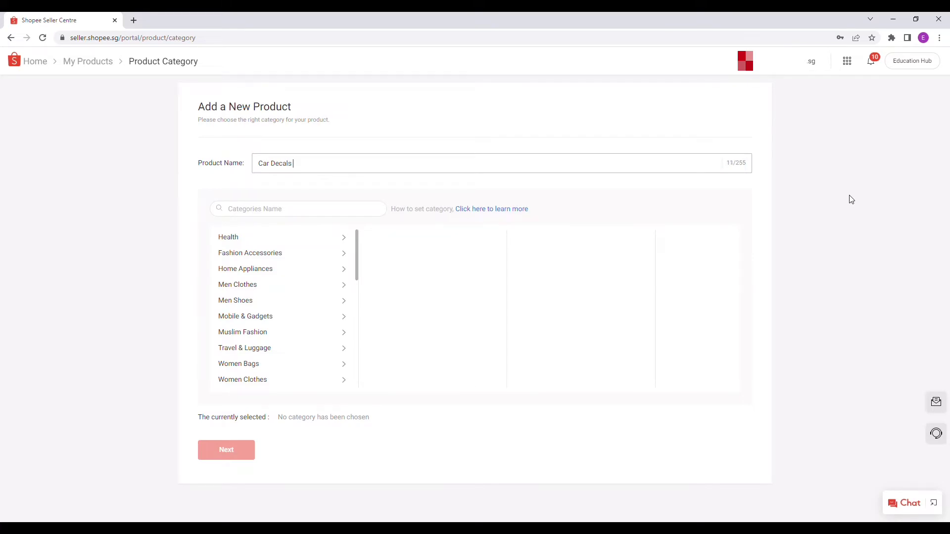
text( Set)
key(BackSpace)
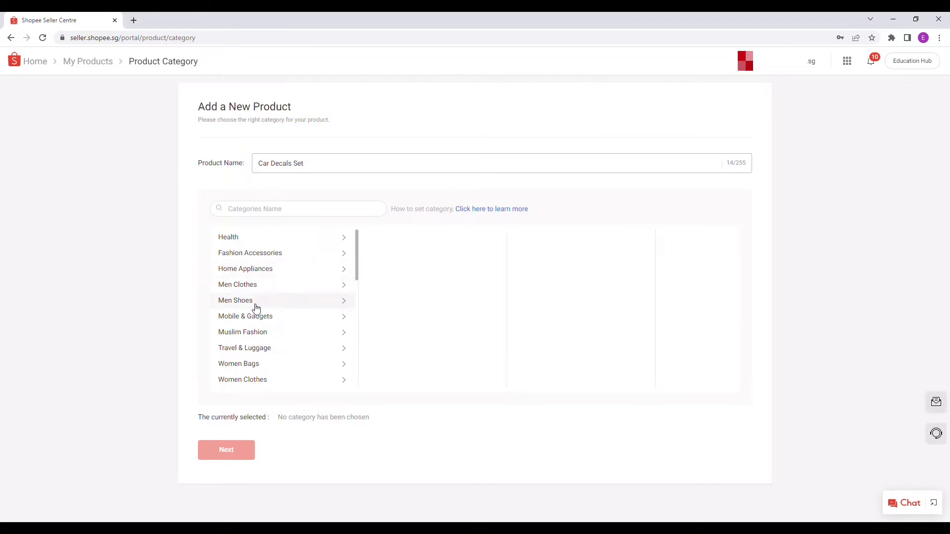
Step: Set the product category to Automobiles > Automobile Exterior Accessories > Stickers, Logos & Emblems and continue to the listing details
scroll(260, 322, down, 6)
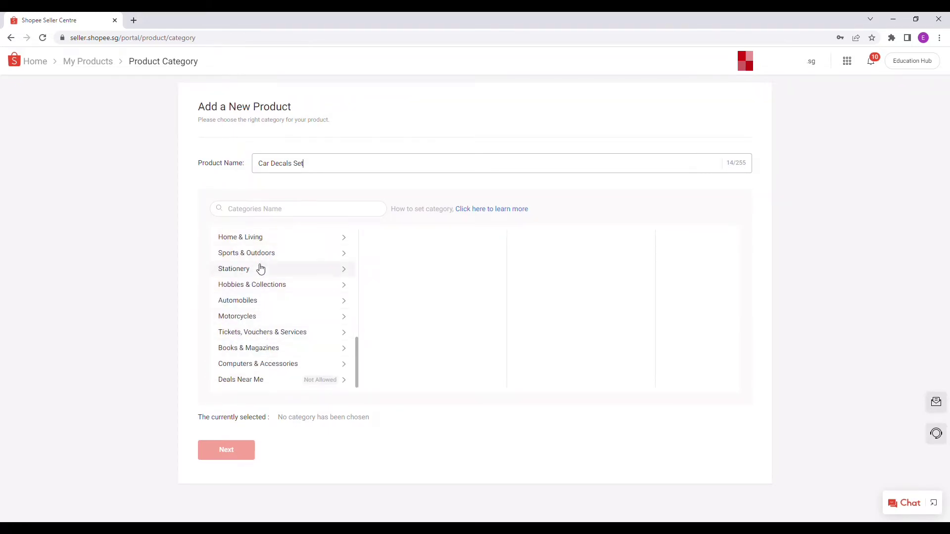
click(282, 301)
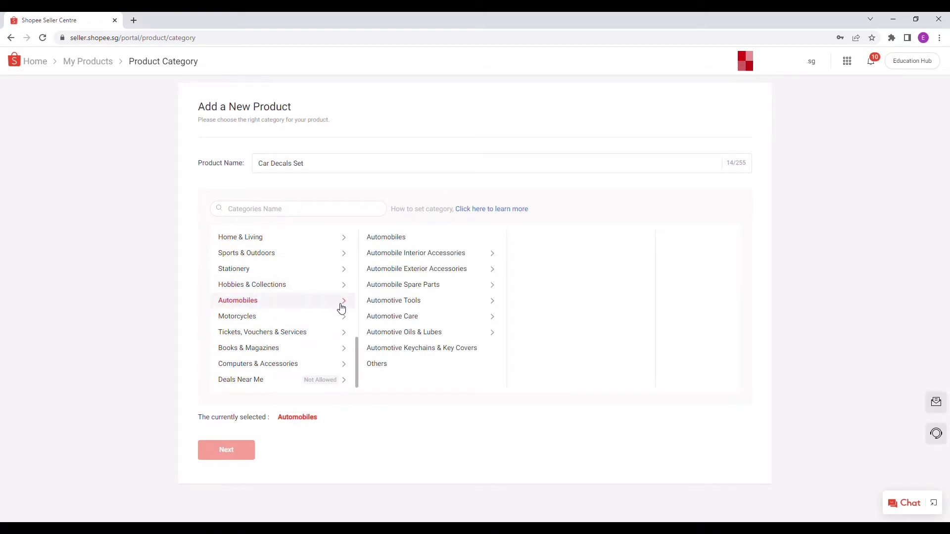
click(449, 254)
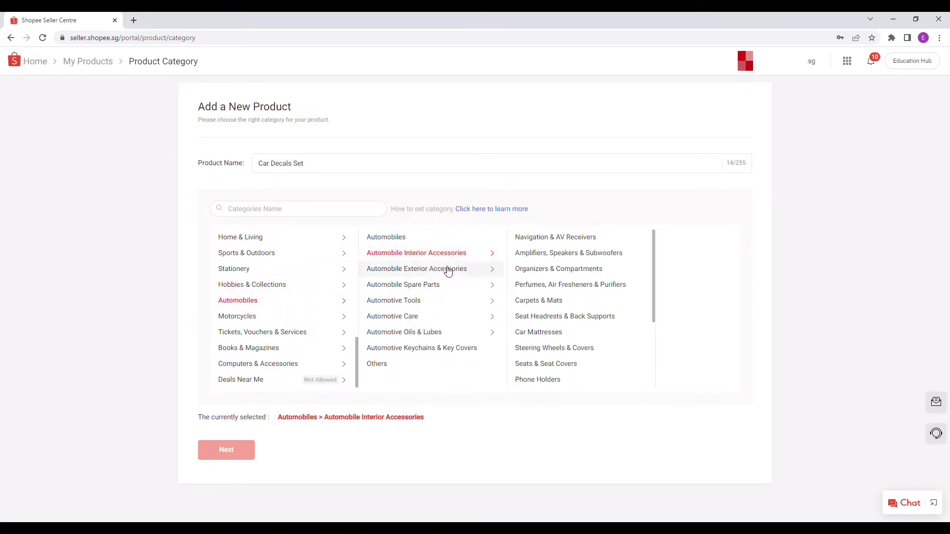
click(449, 271)
click(544, 286)
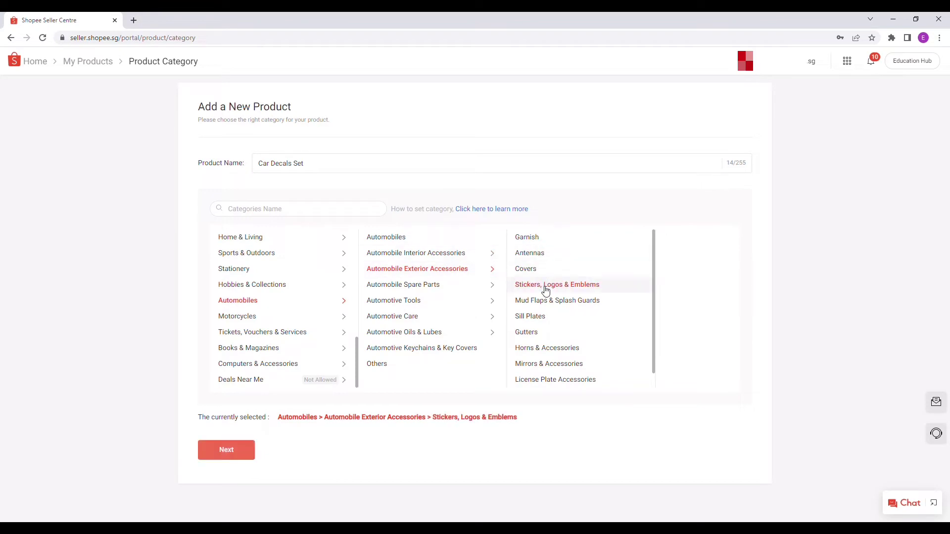
click(242, 450)
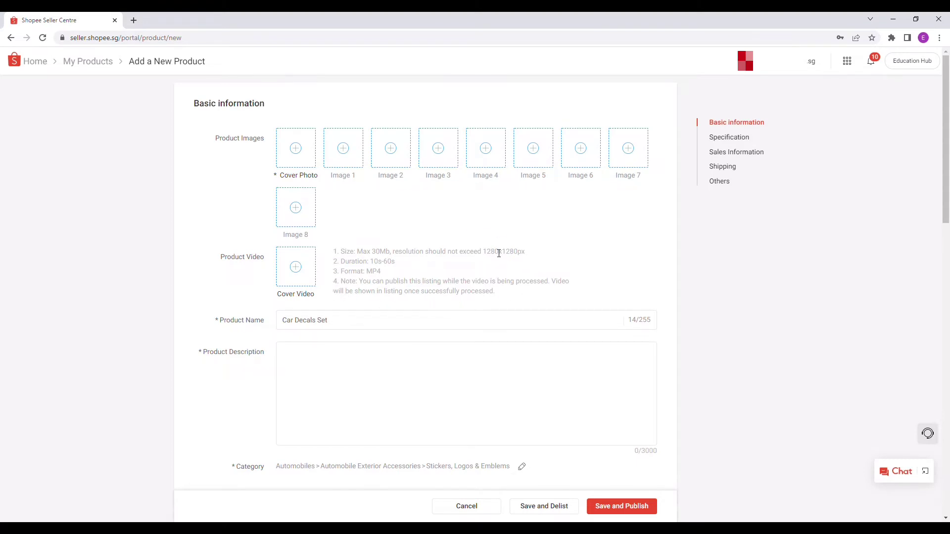
Step: Upload nine decal logo pictures as the product's cover photo and Images 1 to 8
click(308, 156)
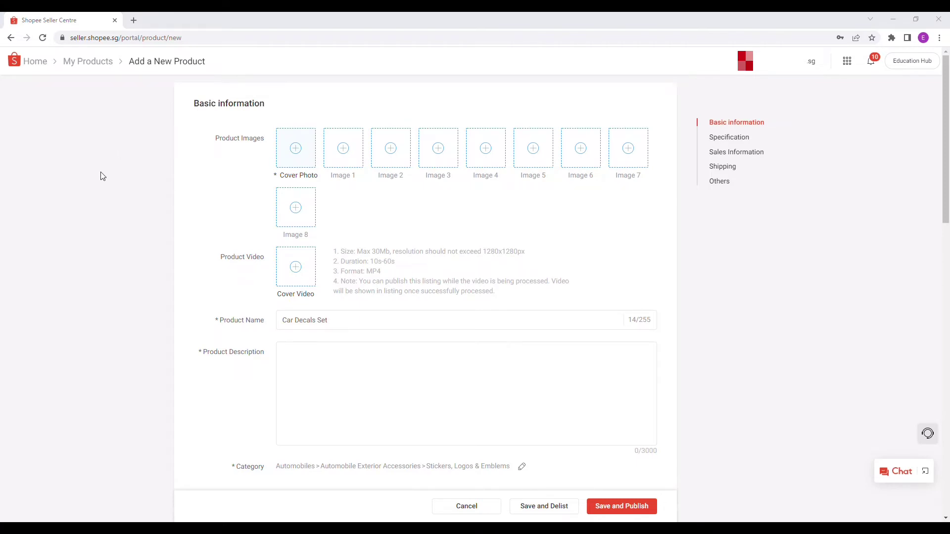
click(470, 29)
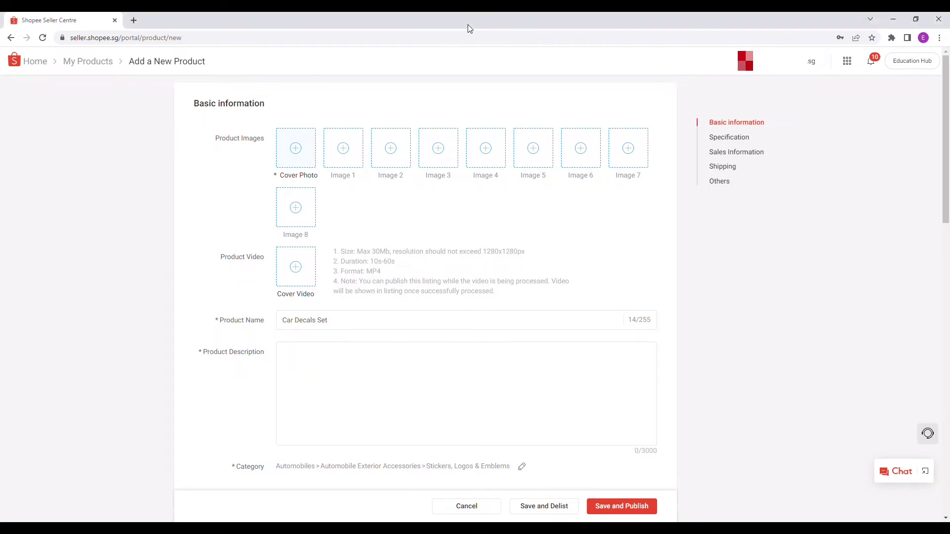
click(317, 154)
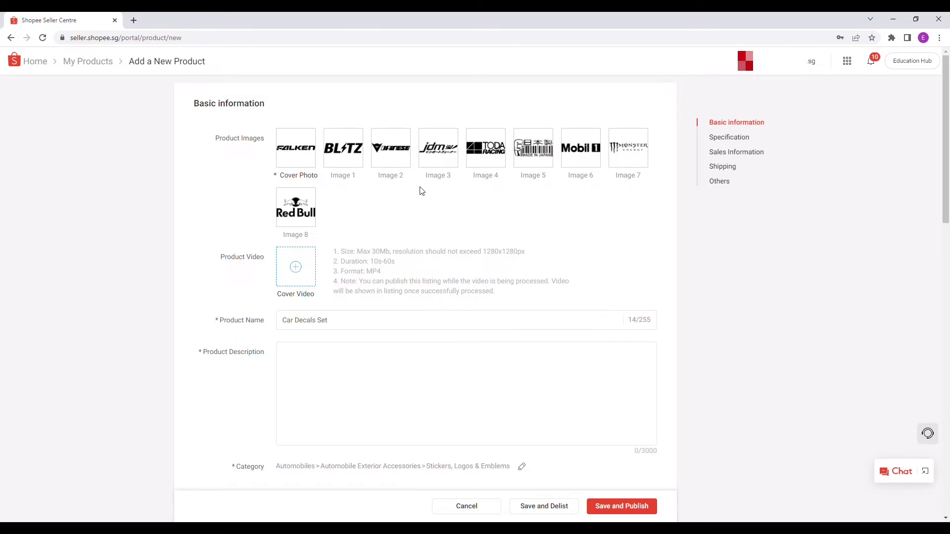
Step: Try to rearrange the order of the uploaded product images
drag(343, 156, 399, 172)
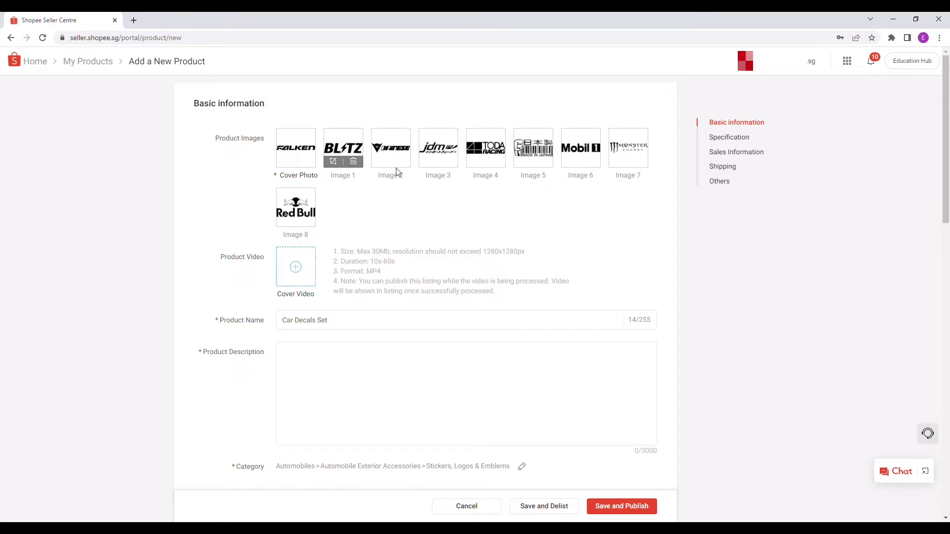
click(300, 150)
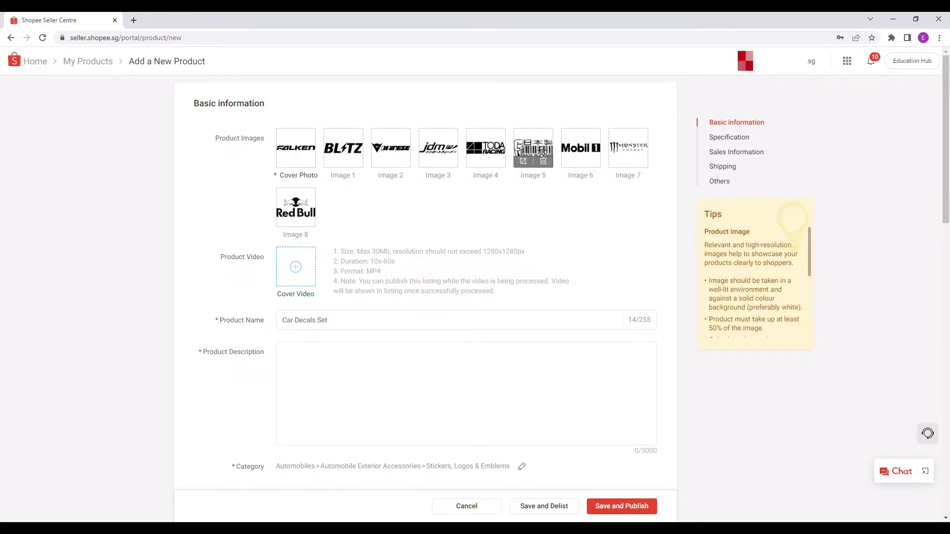
mouse_move(539, 149)
mouse_down()
mouse_move(327, 149)
mouse_move(534, 150)
mouse_up()
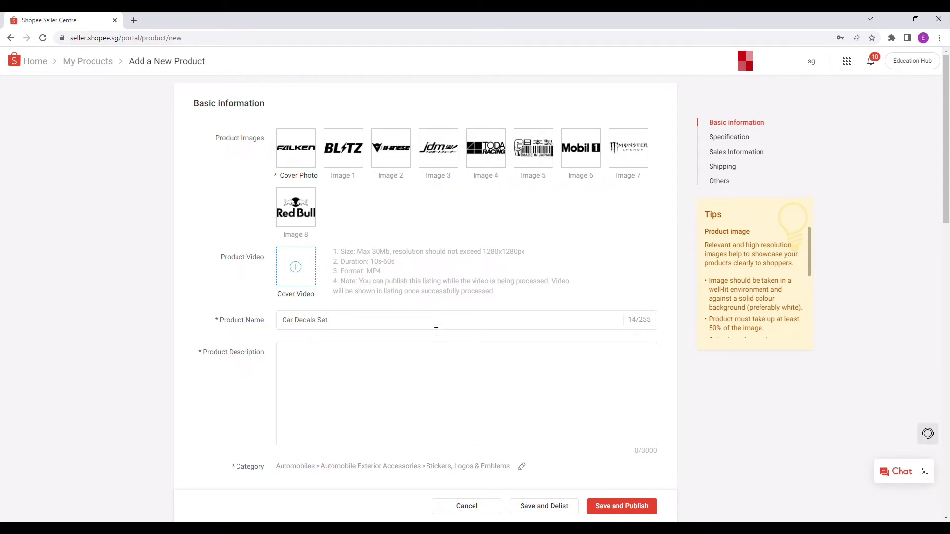
Step: Fill in the product description, introducing Sticker Nation Japan as a seller of stickers, labels and decals and giving each decal's width as 8 INCHES
click(391, 349)
scroll(392, 348, down, 1)
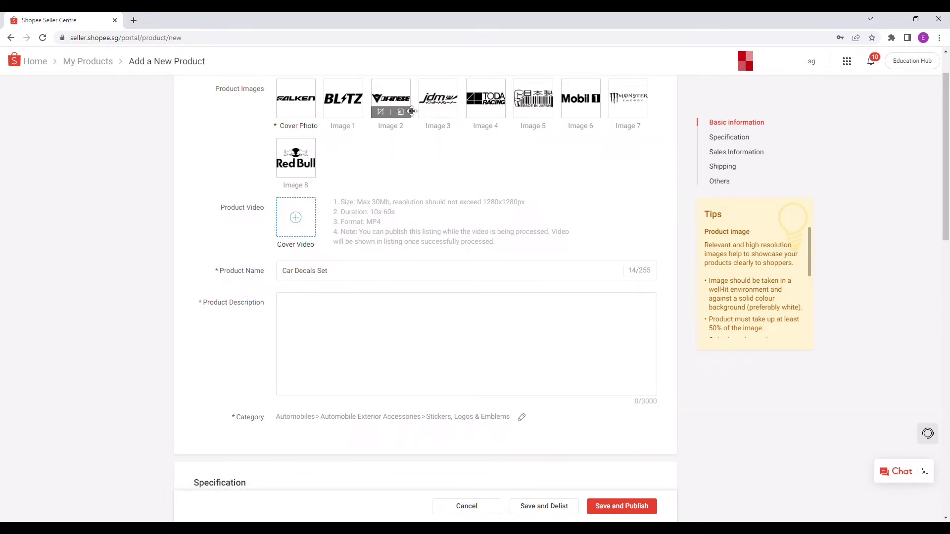
scroll(447, 284, down, 2)
scroll(322, 243, up, 3)
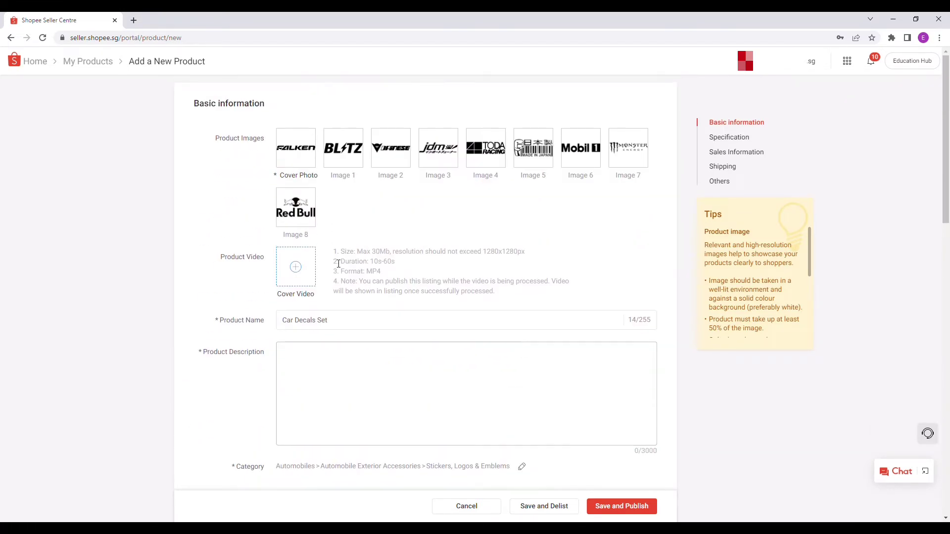
click(354, 376)
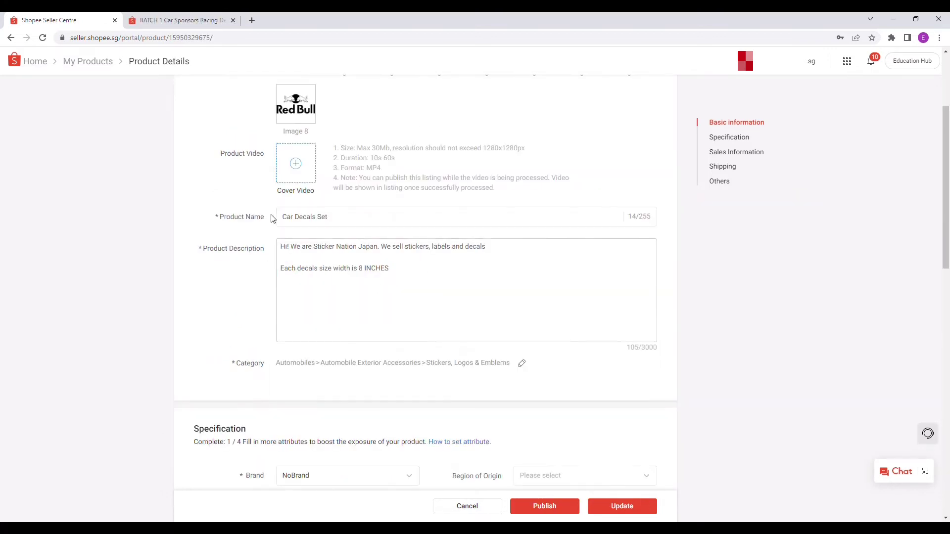
Step: Look through the available brands in the product specification and choose No brand
scroll(481, 290, down, 5)
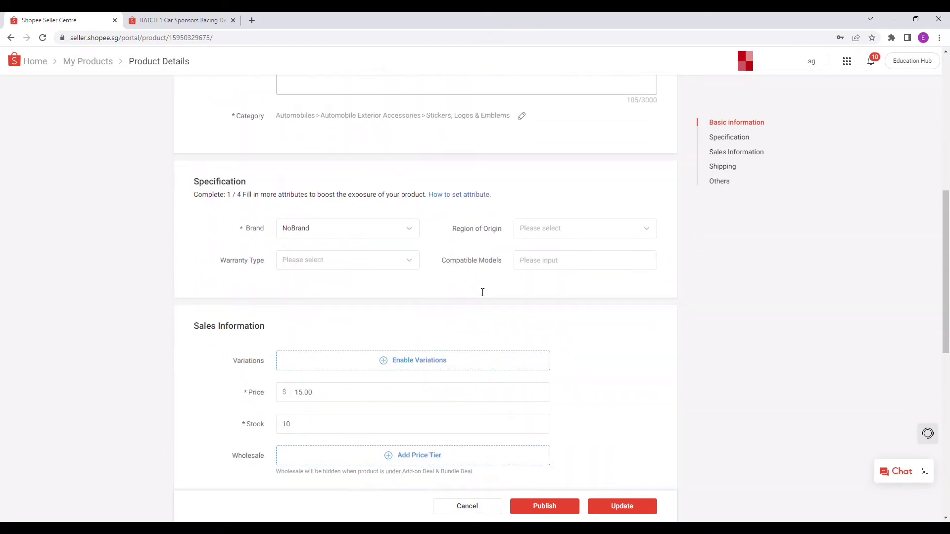
click(389, 231)
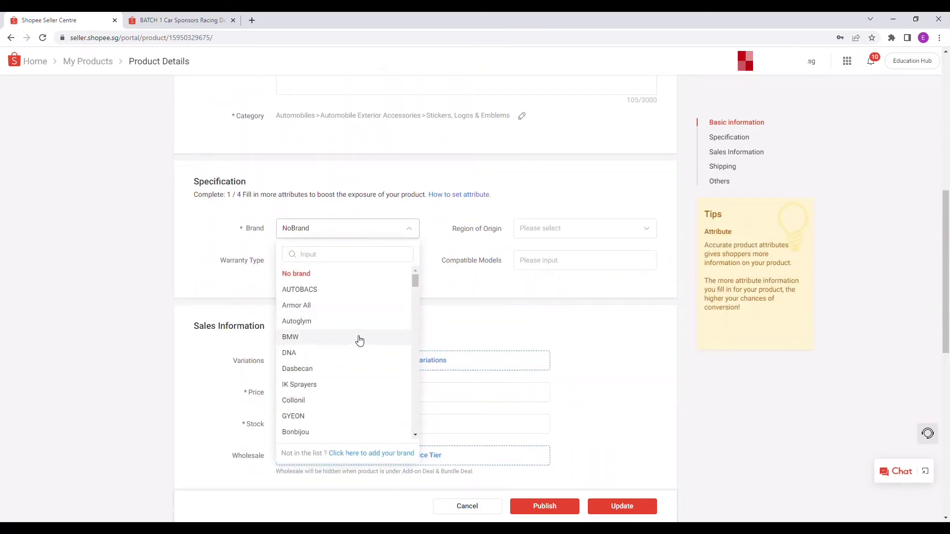
scroll(356, 339, down, 5)
scroll(347, 423, down, 10)
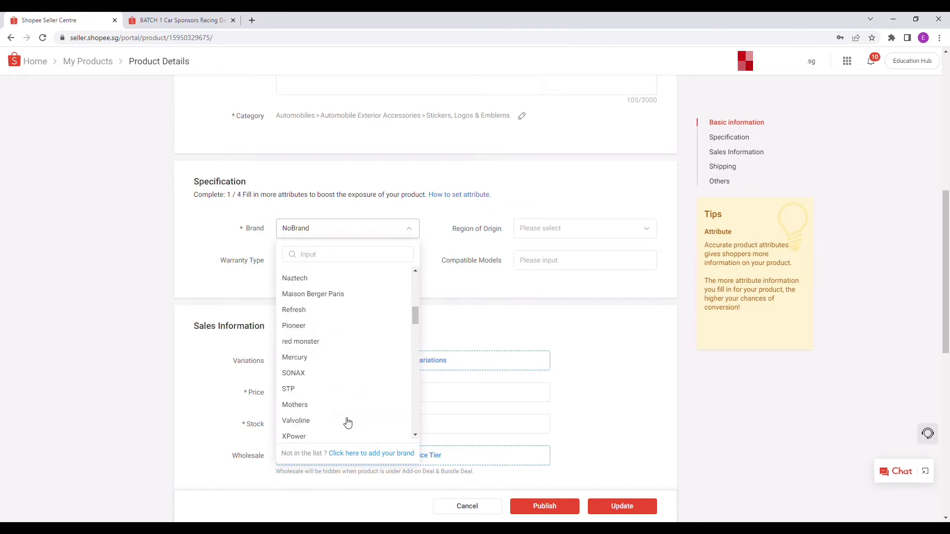
drag(416, 334, 417, 444)
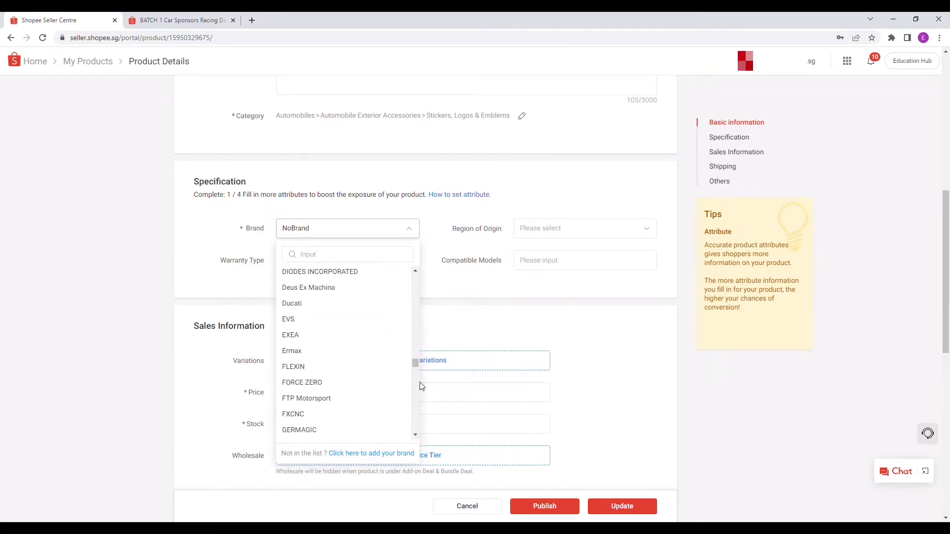
scroll(410, 403, down, 10)
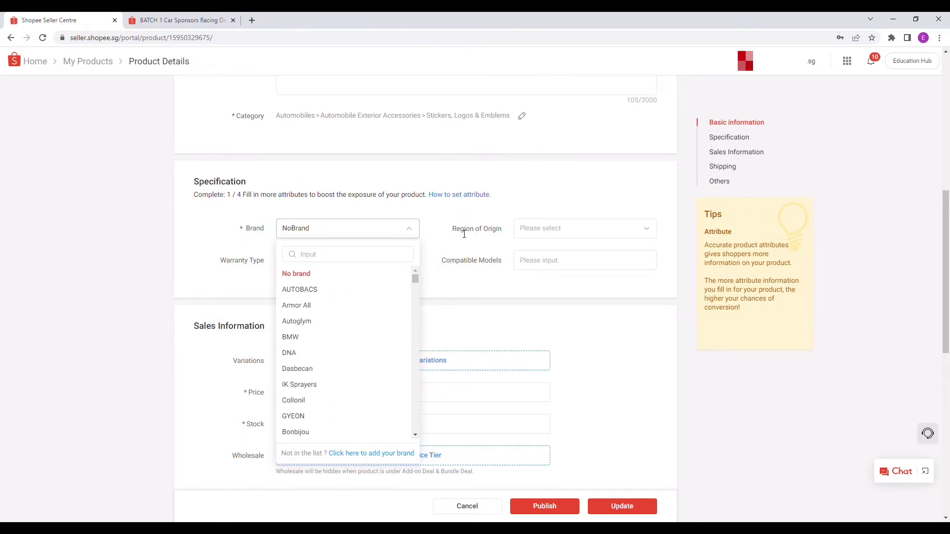
click(349, 276)
Step: Open the form for adding an unlisted brand, review its required fields, and return to the product details
click(410, 233)
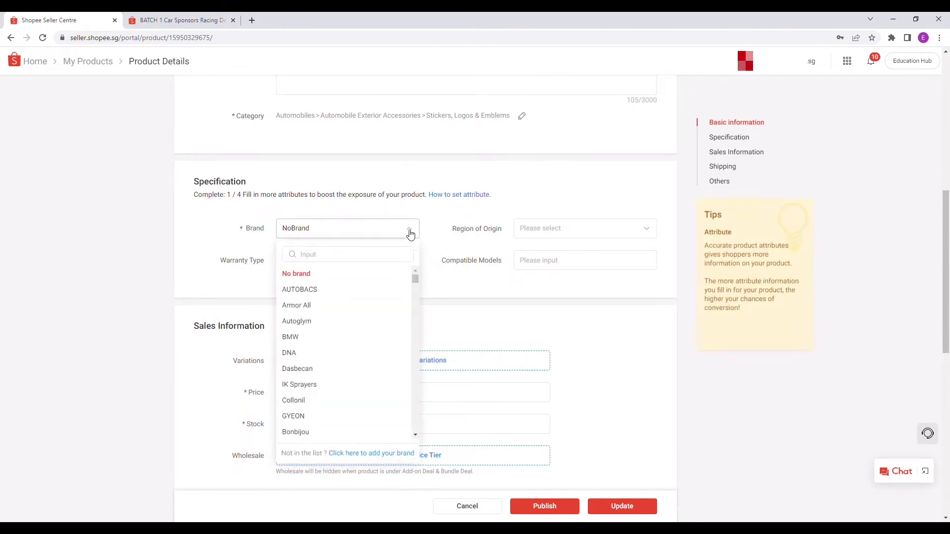
click(357, 455)
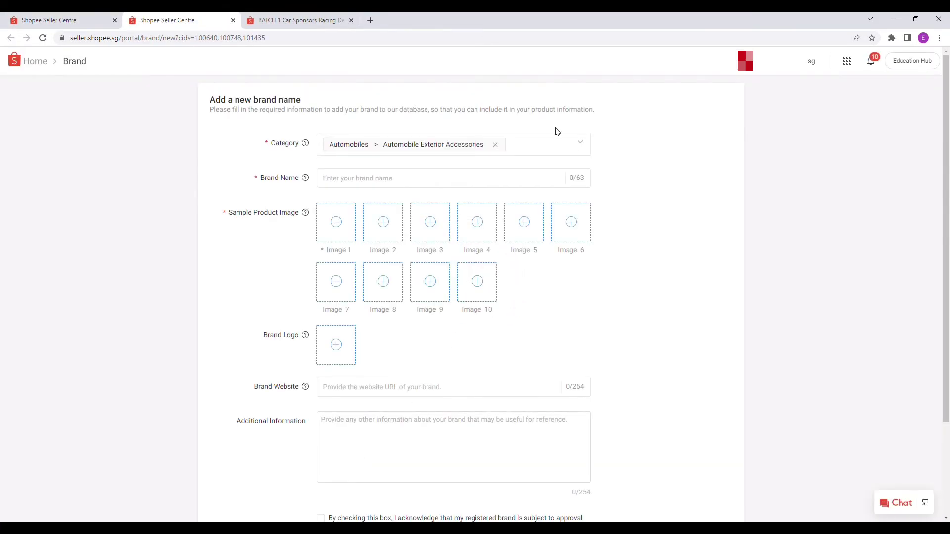
click(348, 186)
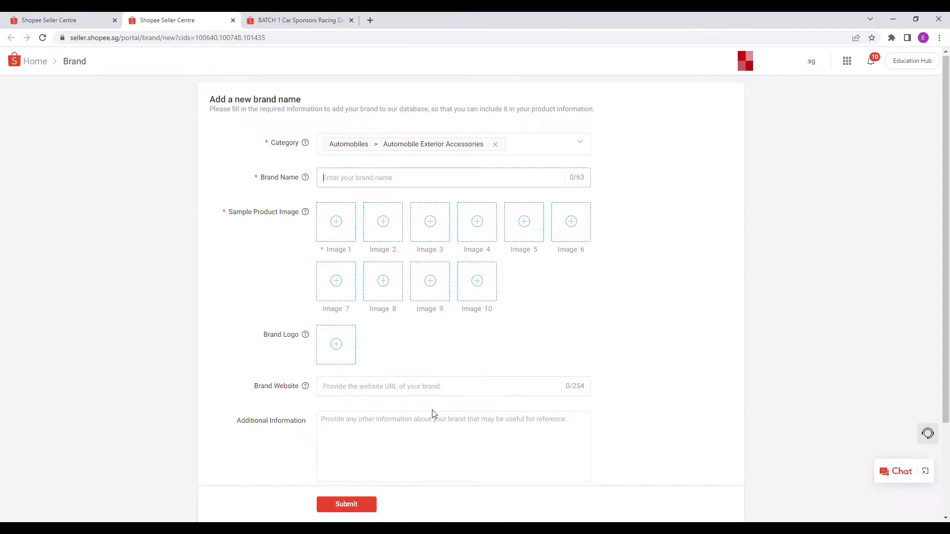
scroll(432, 414, down, 2)
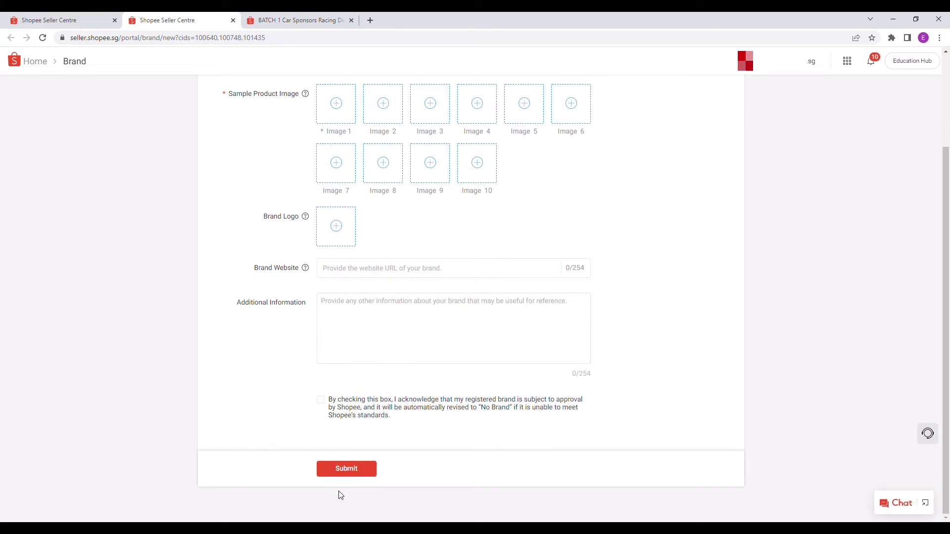
scroll(220, 267, up, 2)
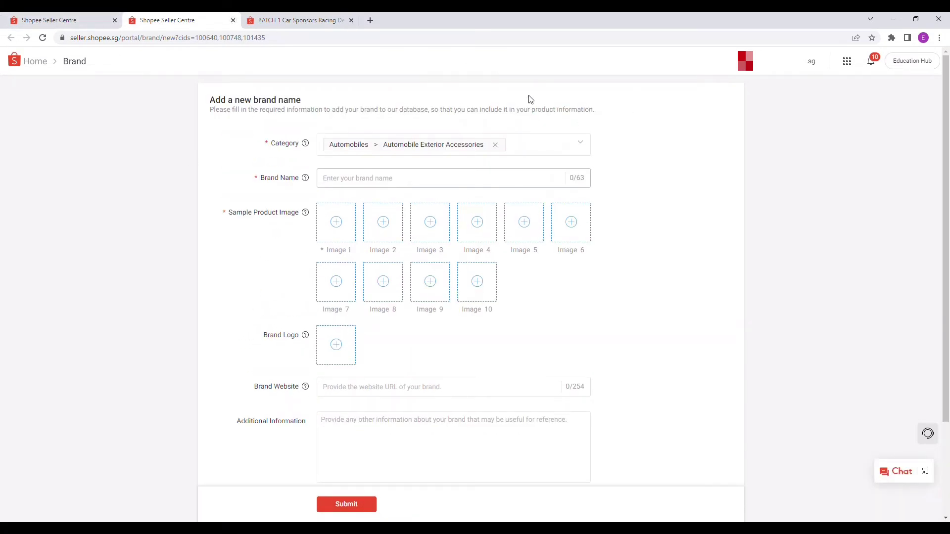
key(ctrl+w)
click(326, 280)
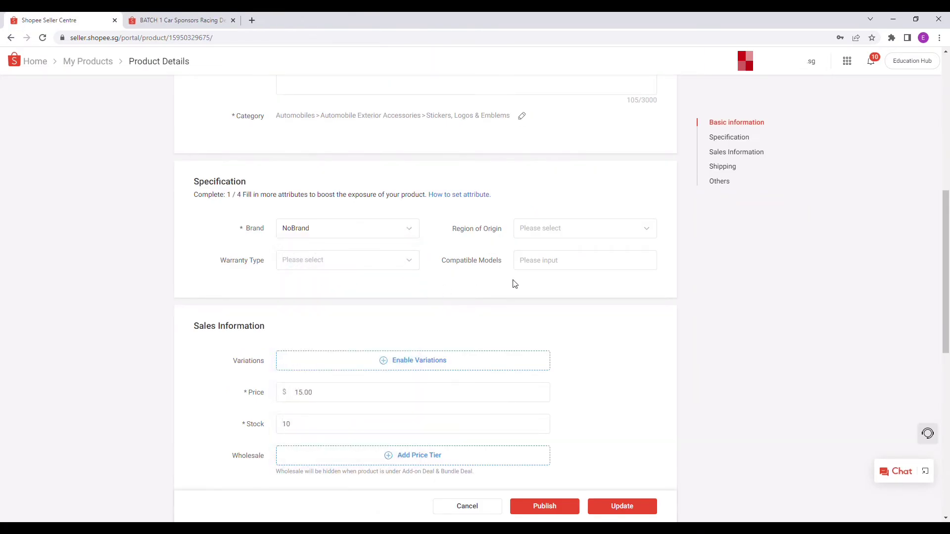
Step: Enable variations in the product's sales information
scroll(558, 328, down, 2)
click(398, 263)
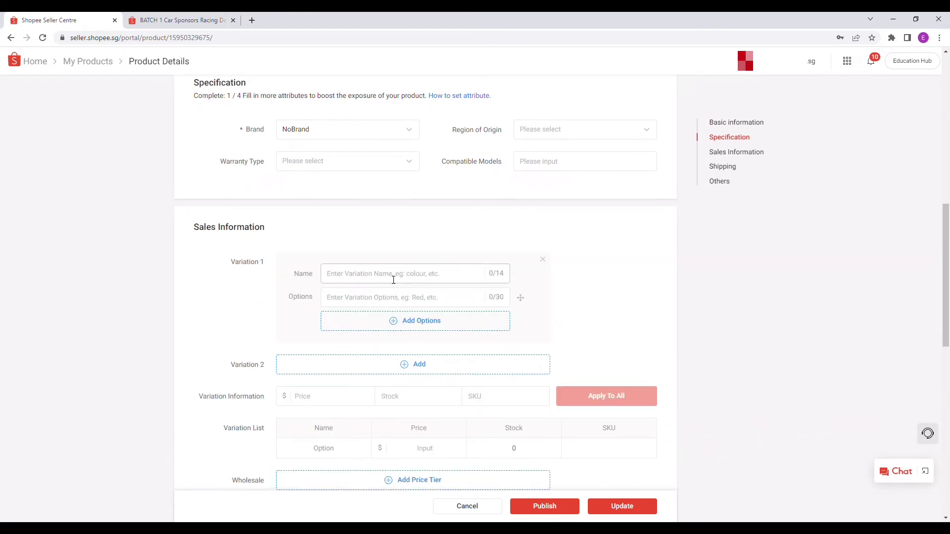
Step: Remove the empty variation from the sales information, and add and discard a wholesale price tier
scroll(393, 280, down, 2)
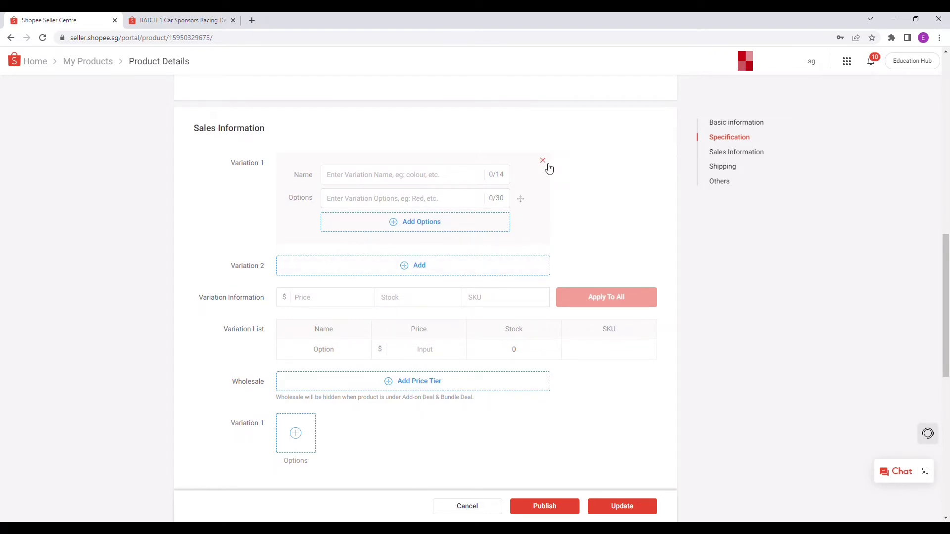
click(544, 162)
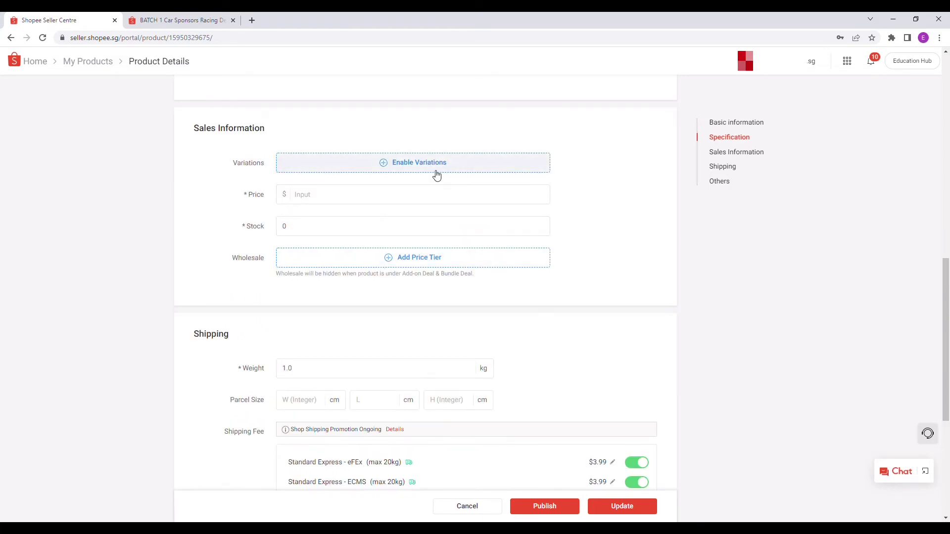
click(433, 259)
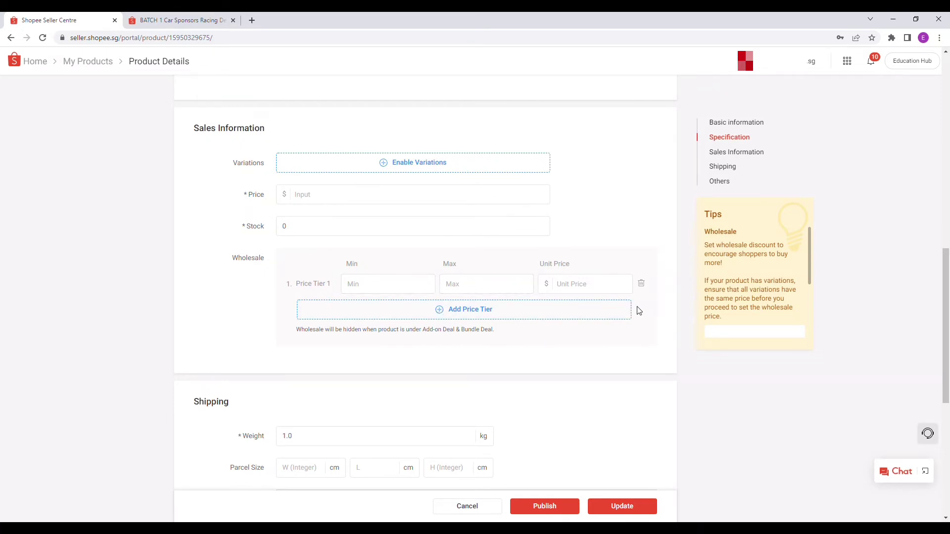
click(641, 283)
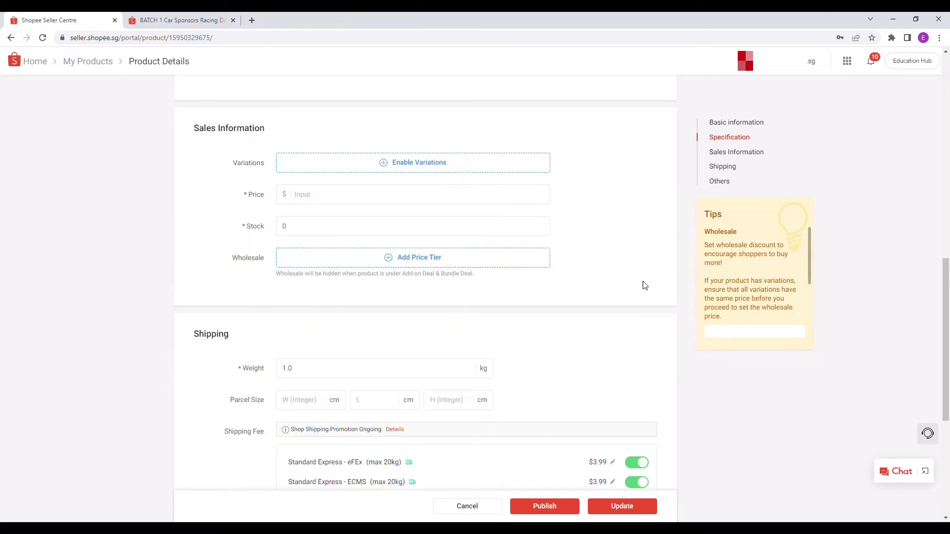
Step: Set the product weight to 1 kg and review the shipping fee options for Standard Express - eFEx without applying changes
click(319, 200)
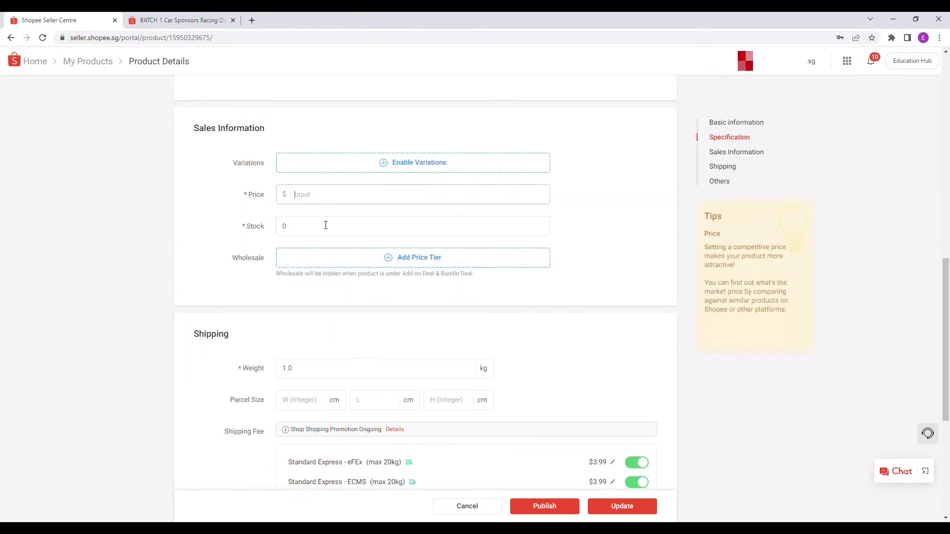
scroll(366, 288, up, 2)
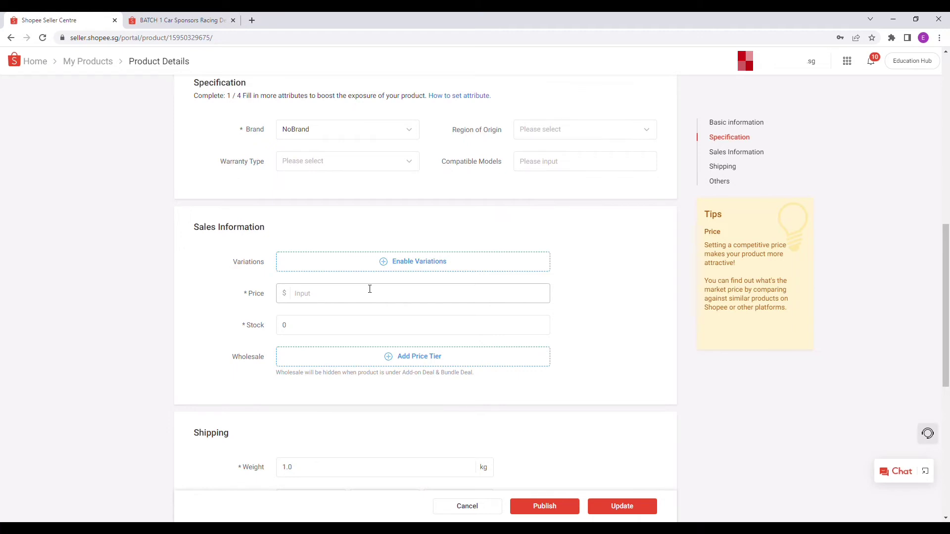
scroll(370, 289, down, 4)
click(318, 275)
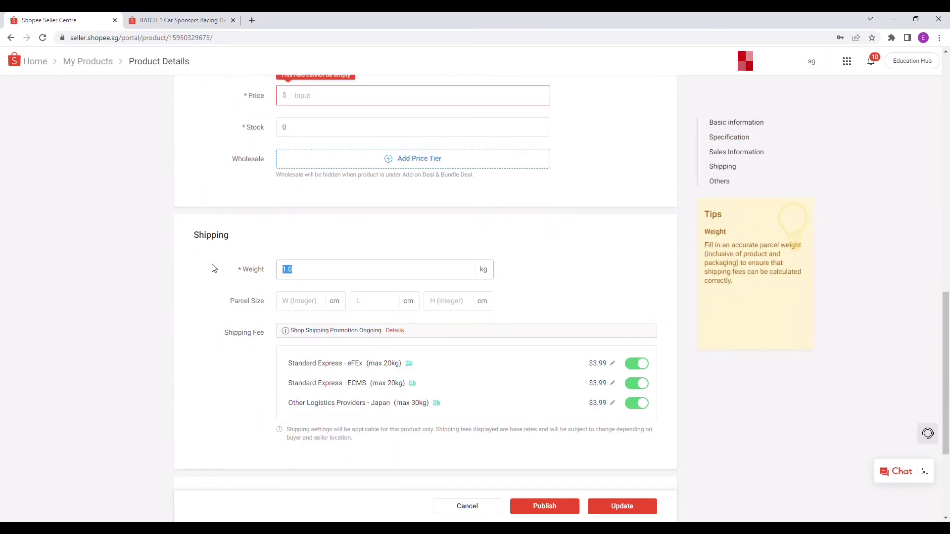
key(BackSpace)
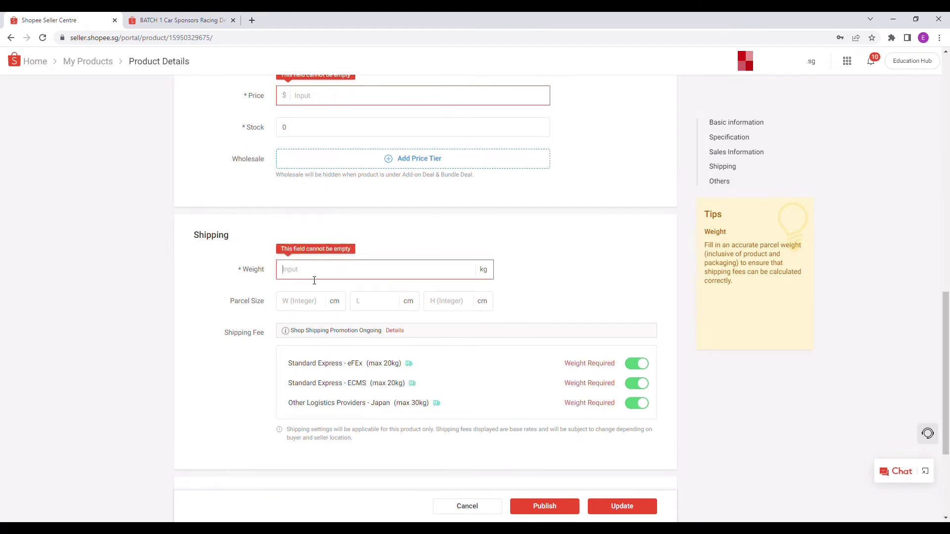
text(1)
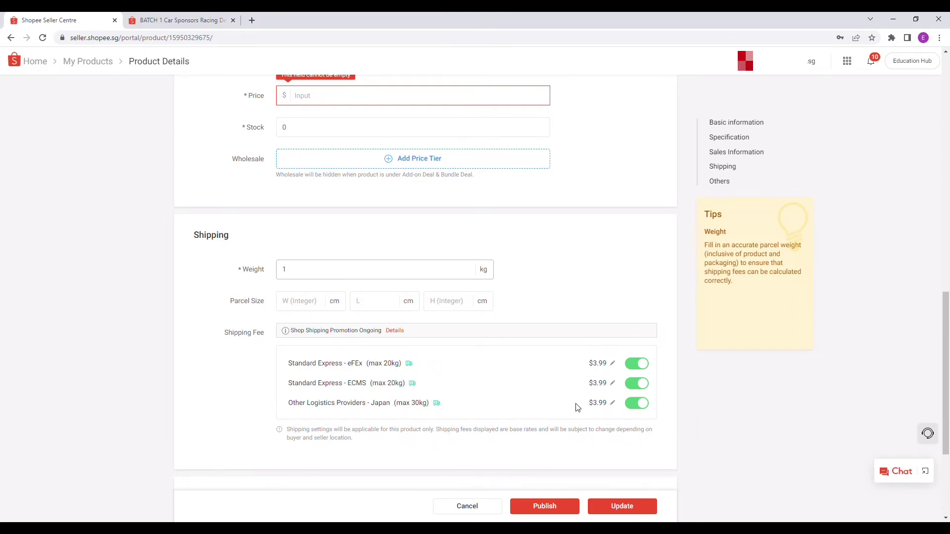
click(613, 365)
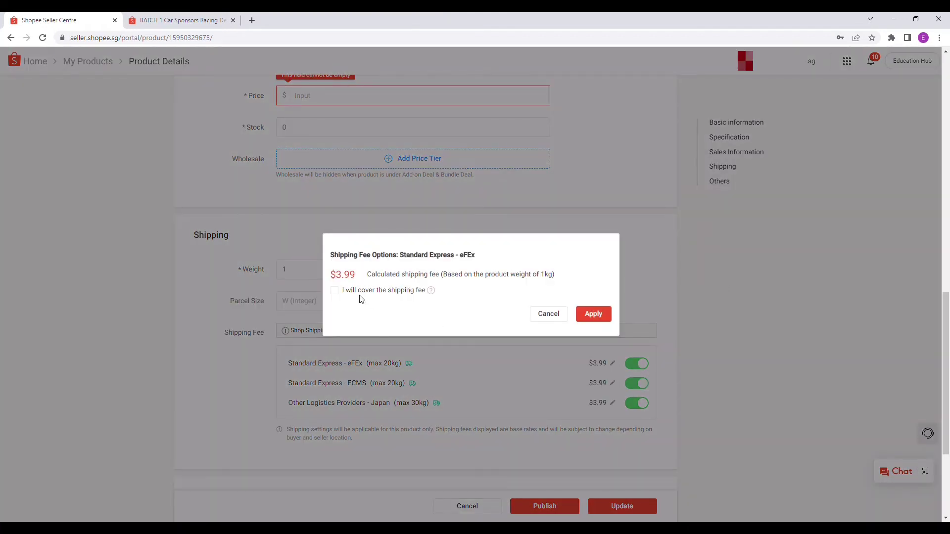
click(551, 315)
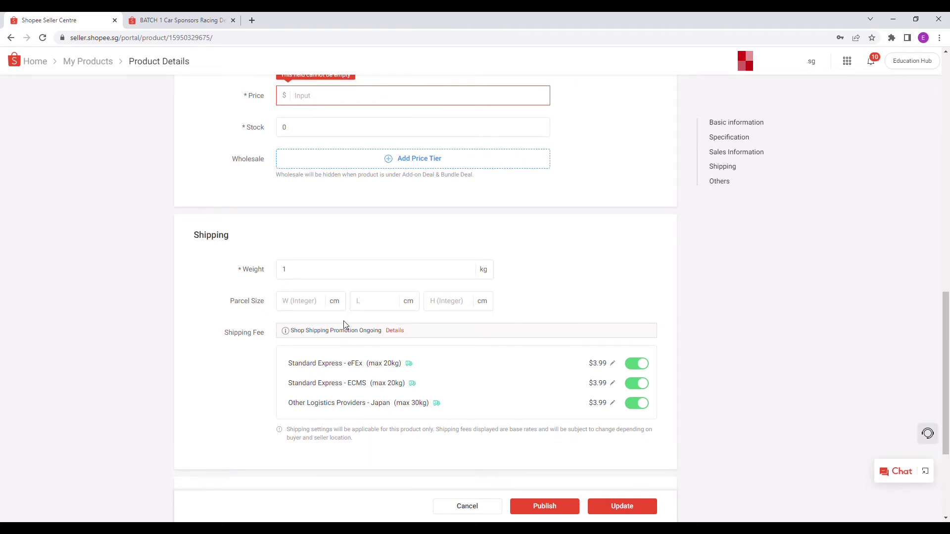
Step: Set the product's price to $15 and its stock to 10 in the sales information
scroll(346, 322, up, 4)
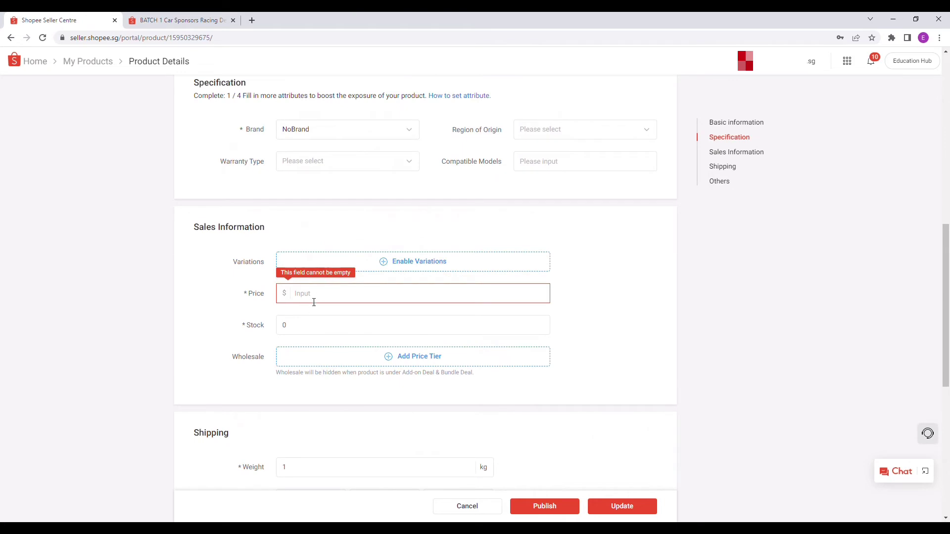
click(315, 297)
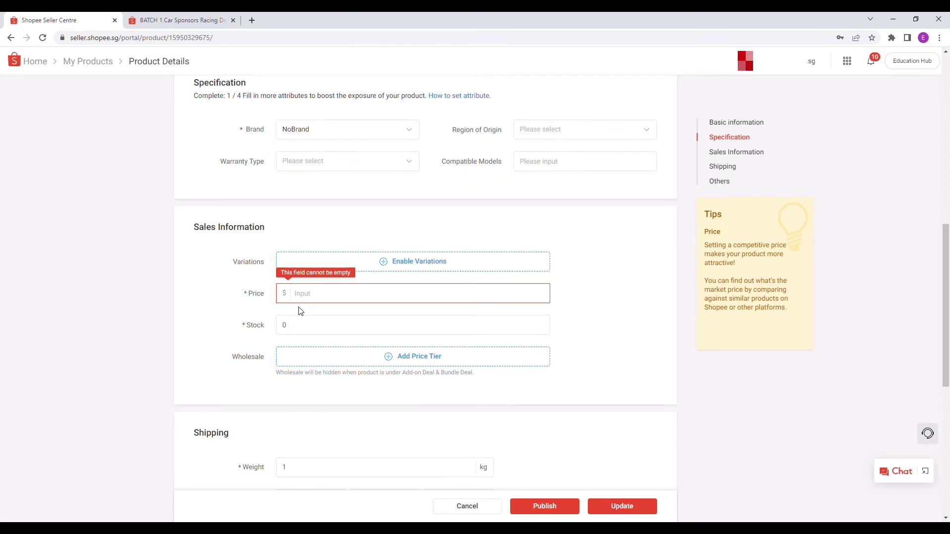
text(15)
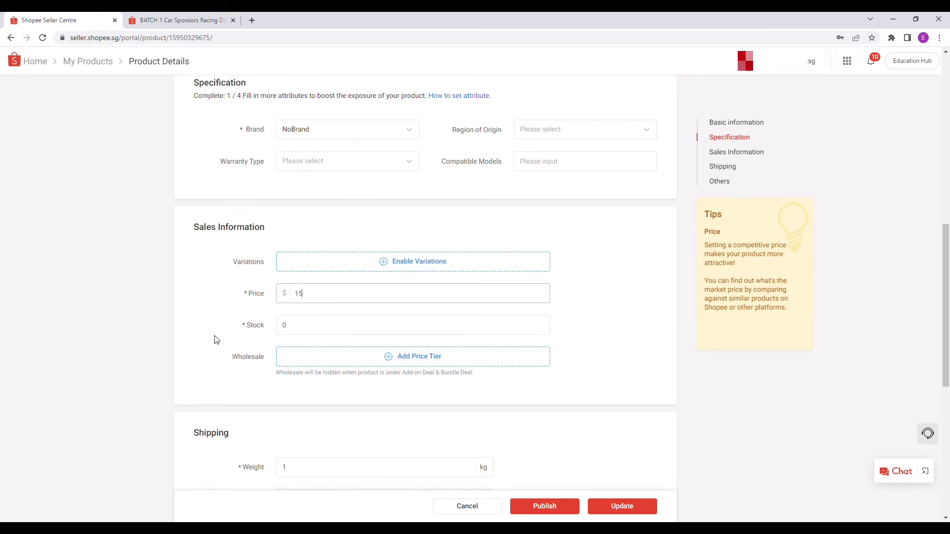
click(191, 332)
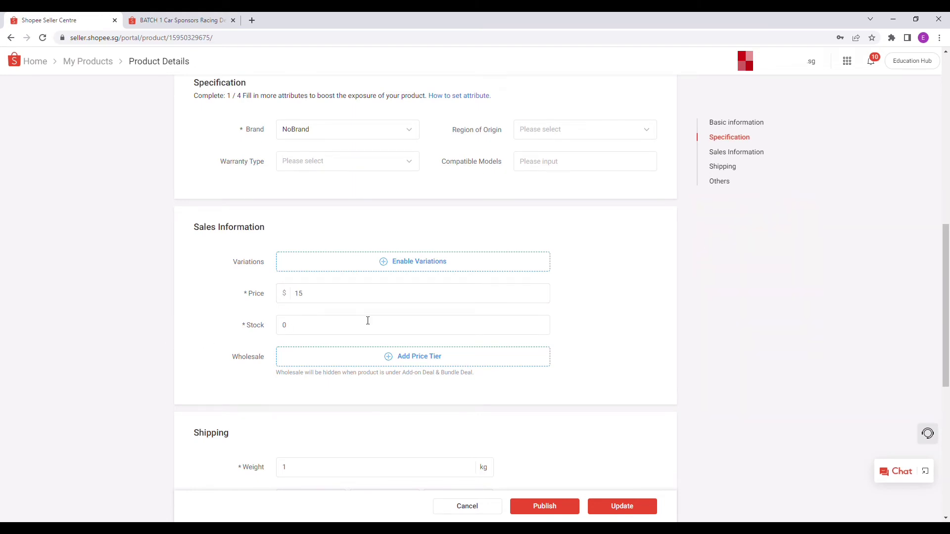
click(329, 330)
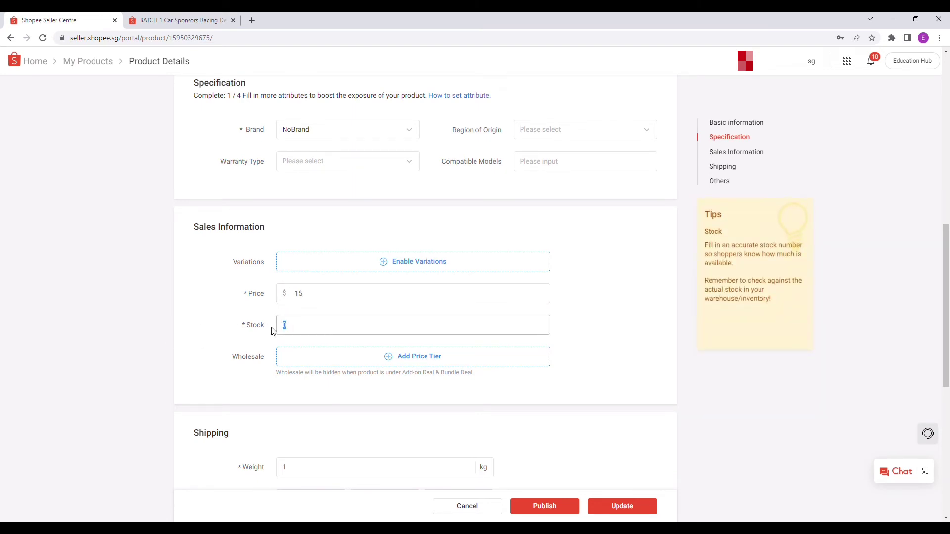
text(10)
click(217, 318)
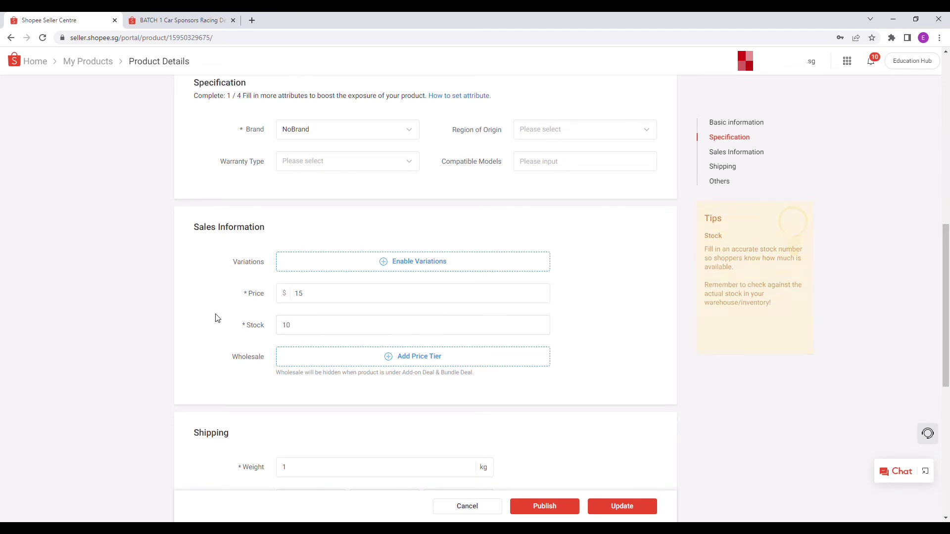
click(354, 300)
Step: Review the shipping fees, the pre-order setting and the available condition options, leaving the condition as New
scroll(345, 318, down, 4)
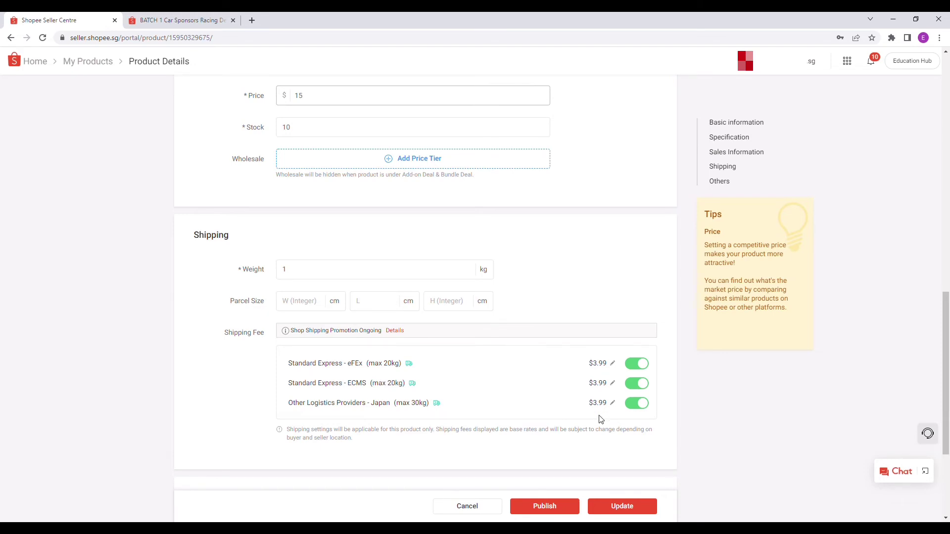
scroll(602, 426, down, 3)
scroll(599, 431, down, 1)
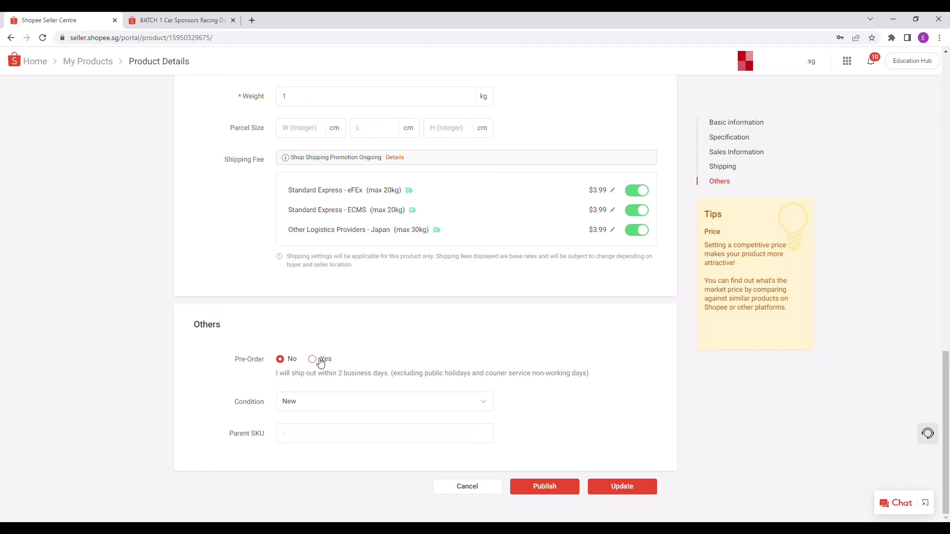
click(325, 410)
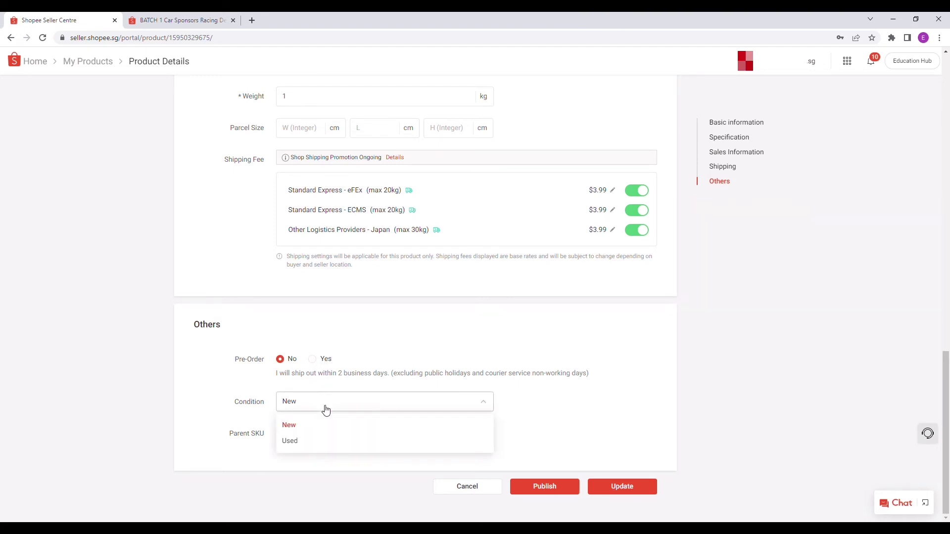
click(324, 410)
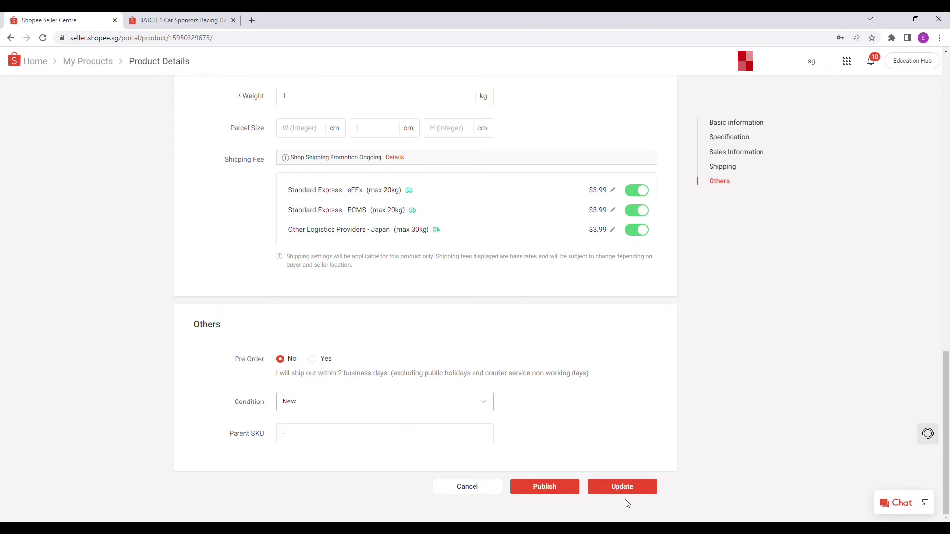
Step: Look over the completed product details and save the listing as an update without publishing it
scroll(626, 492, up, 4)
scroll(626, 492, down, 3)
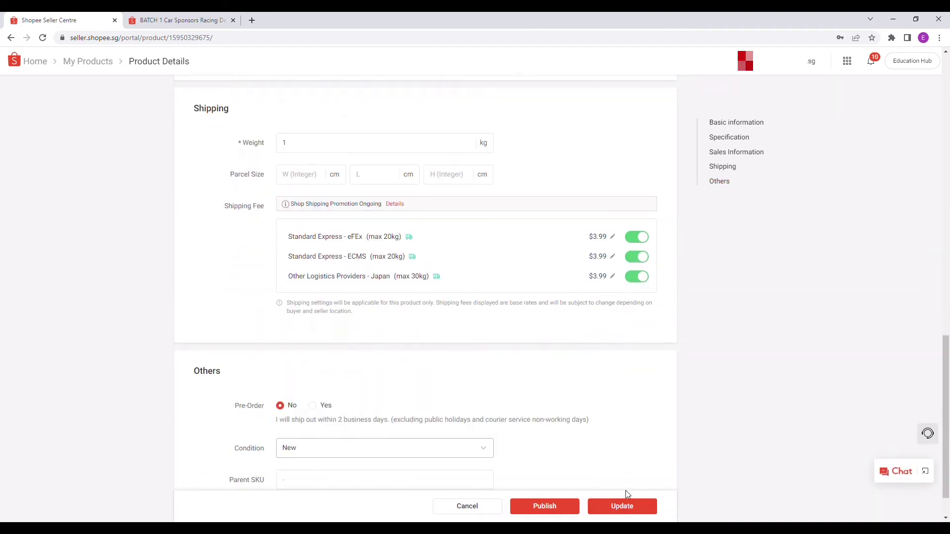
scroll(629, 494, down, 1)
scroll(628, 495, up, 3)
click(631, 510)
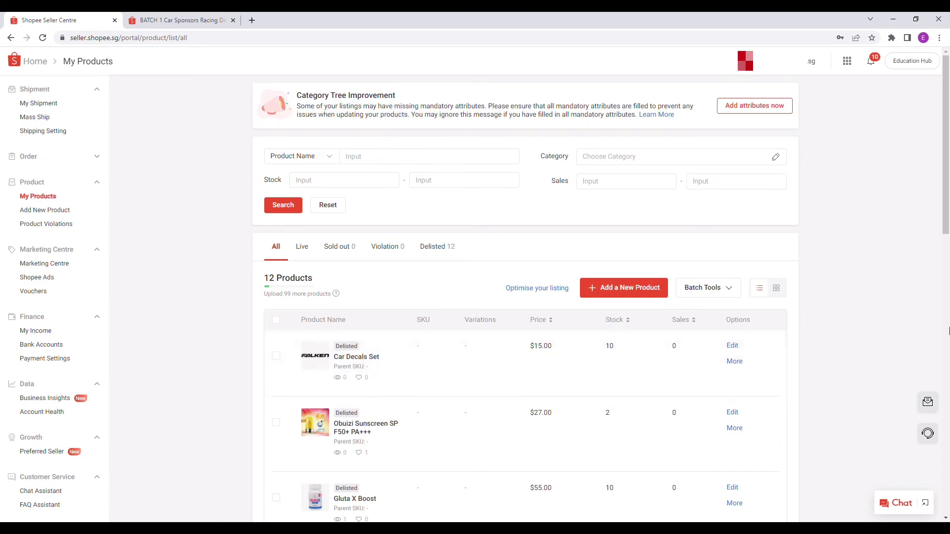
Step: Select the Car Decals Set in the product list and publish it
click(277, 358)
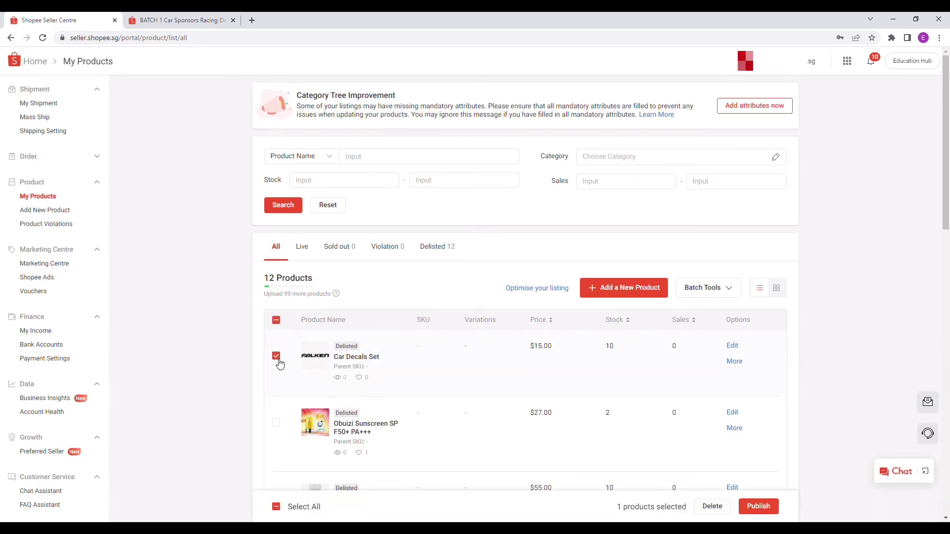
click(773, 509)
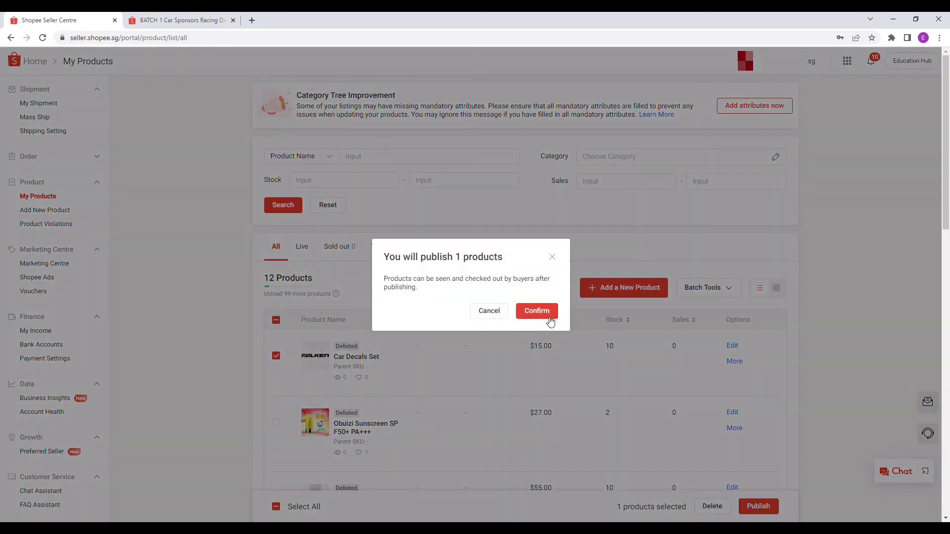
click(545, 312)
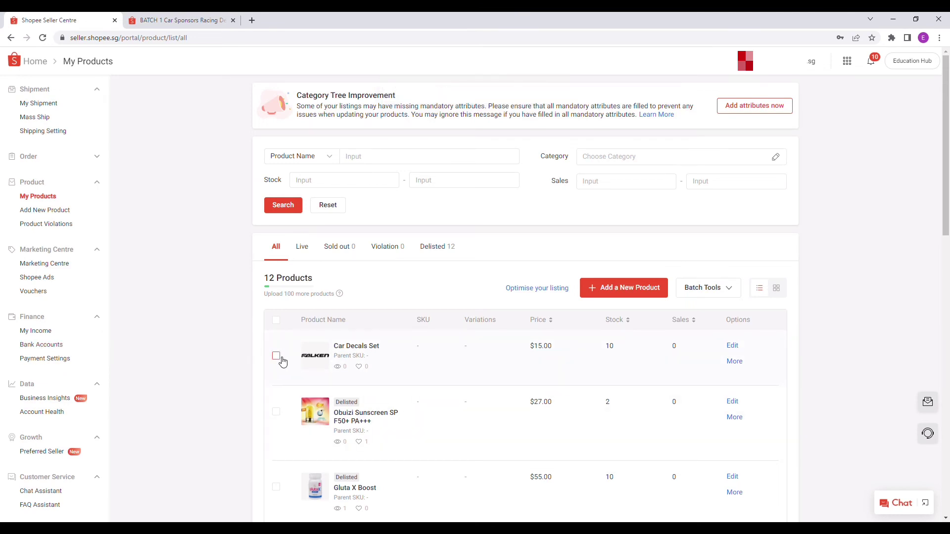
Step: Select the published Car Decals Set and delist it from the shop
click(277, 356)
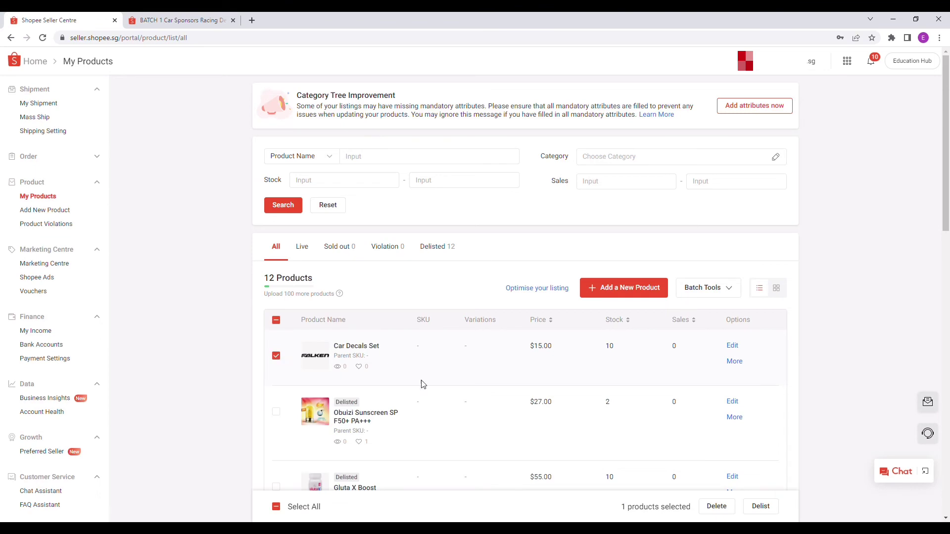
click(774, 513)
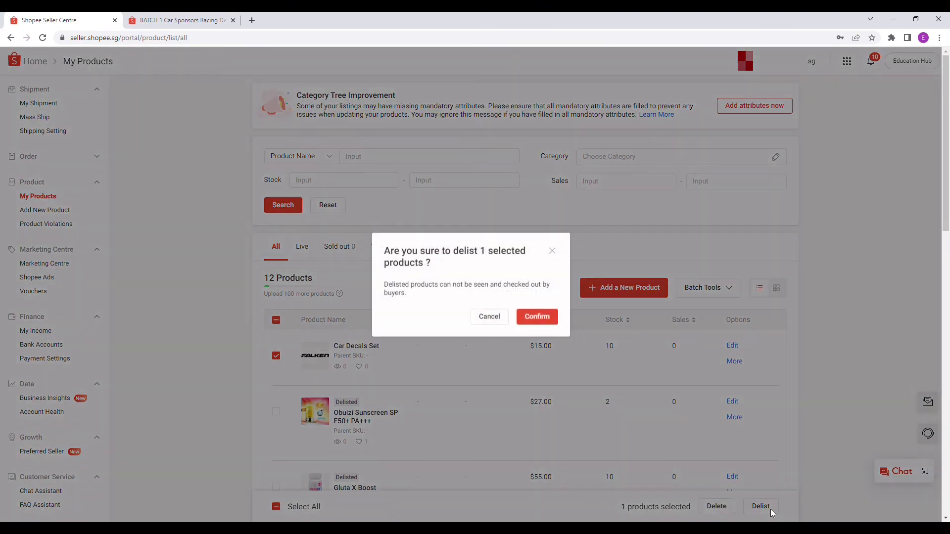
click(550, 319)
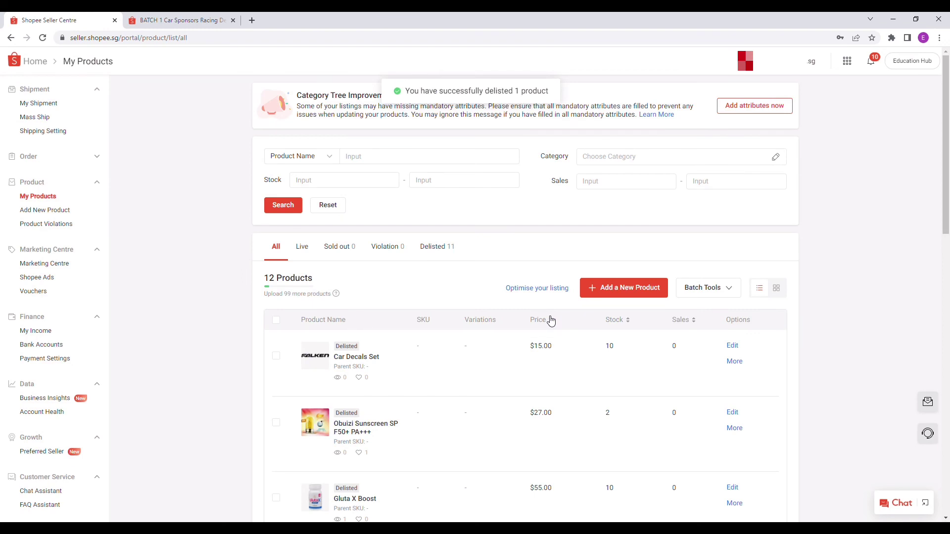
Step: Try to publish the delisted Car Decals Set again from the product list
click(277, 357)
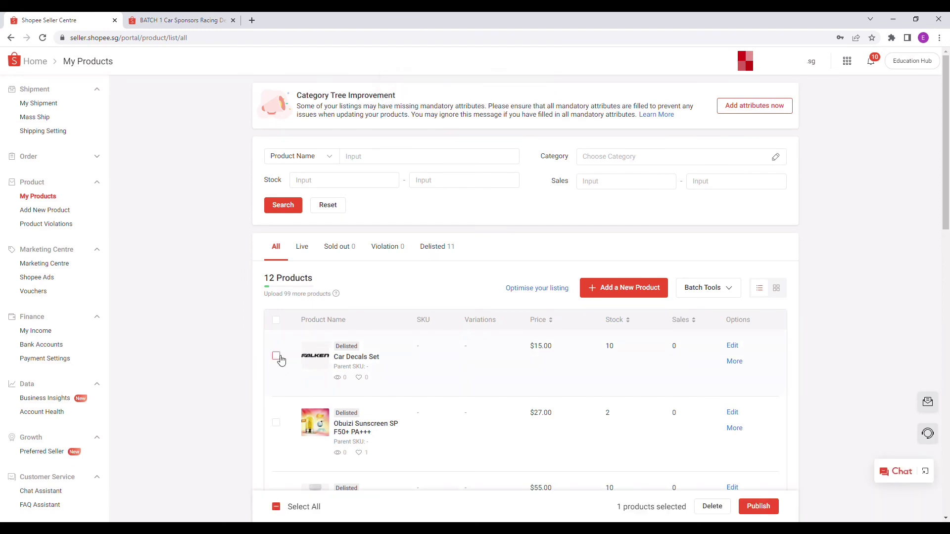
click(758, 506)
click(547, 315)
Step: Open the shop profile and examine its shop name, images and videos area, and shop description
scroll(25, 385, down, 3)
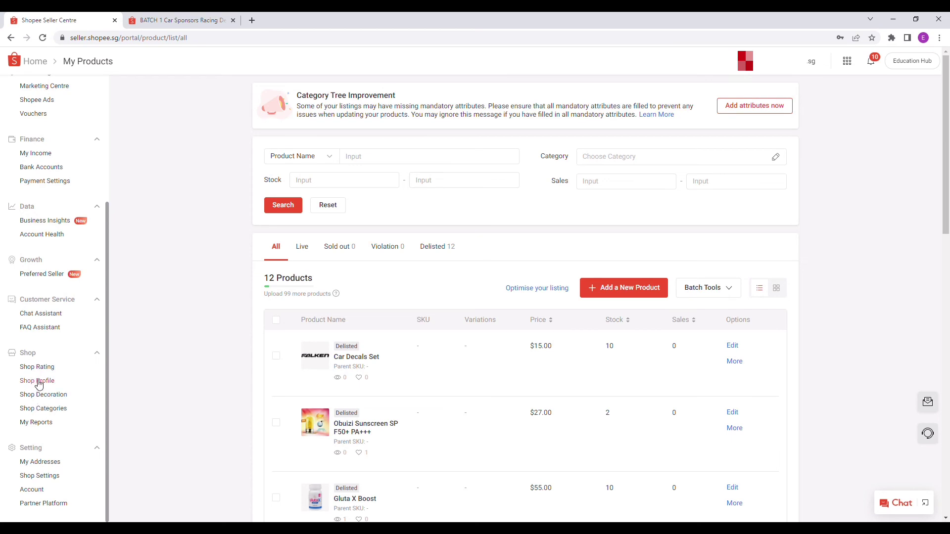
click(38, 382)
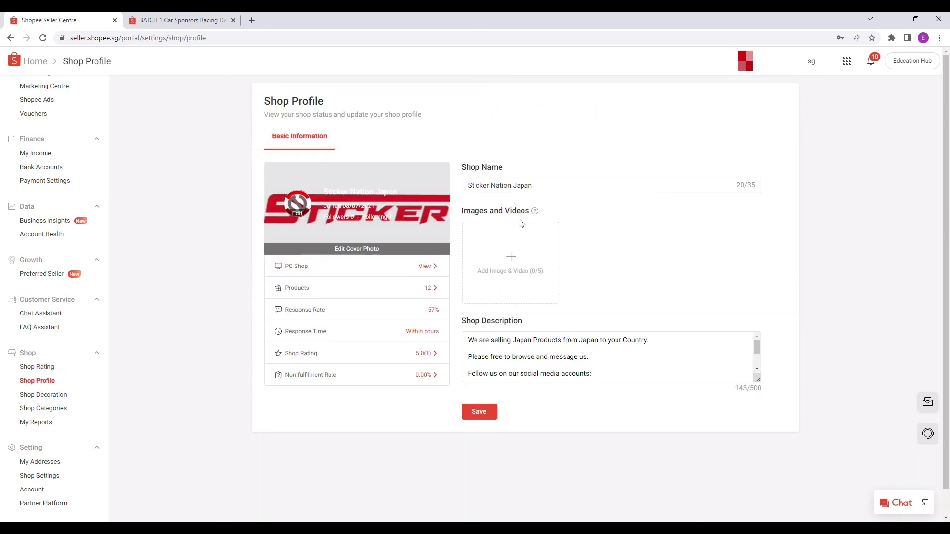
drag(567, 189, 345, 195)
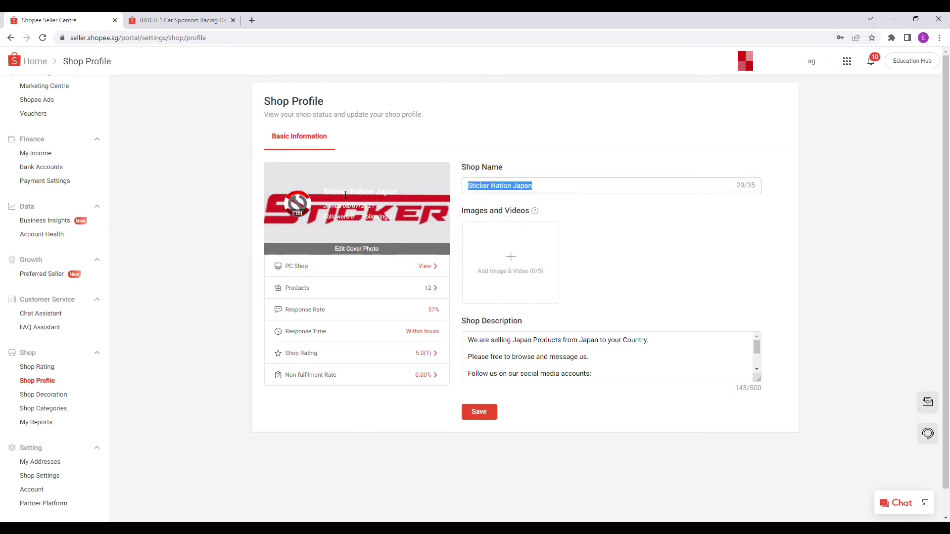
click(675, 280)
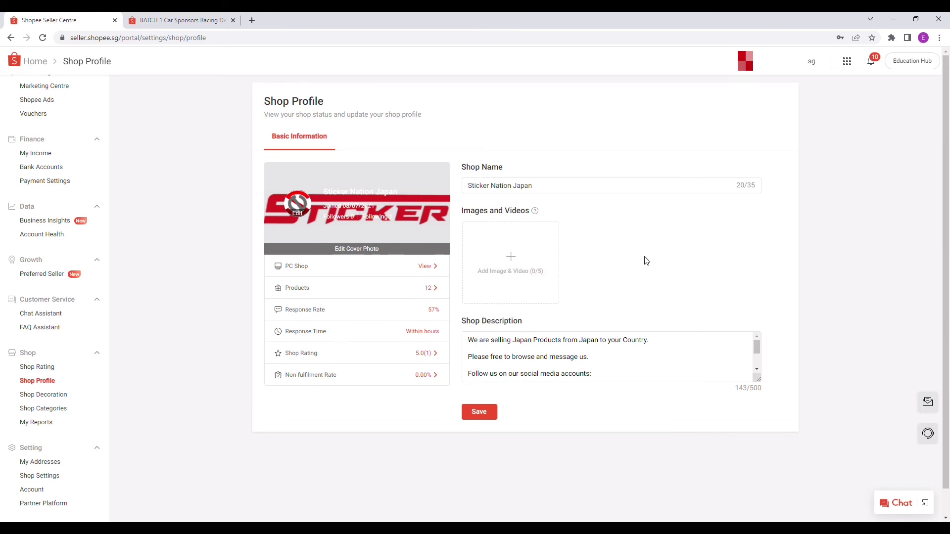
scroll(661, 361, down, 3)
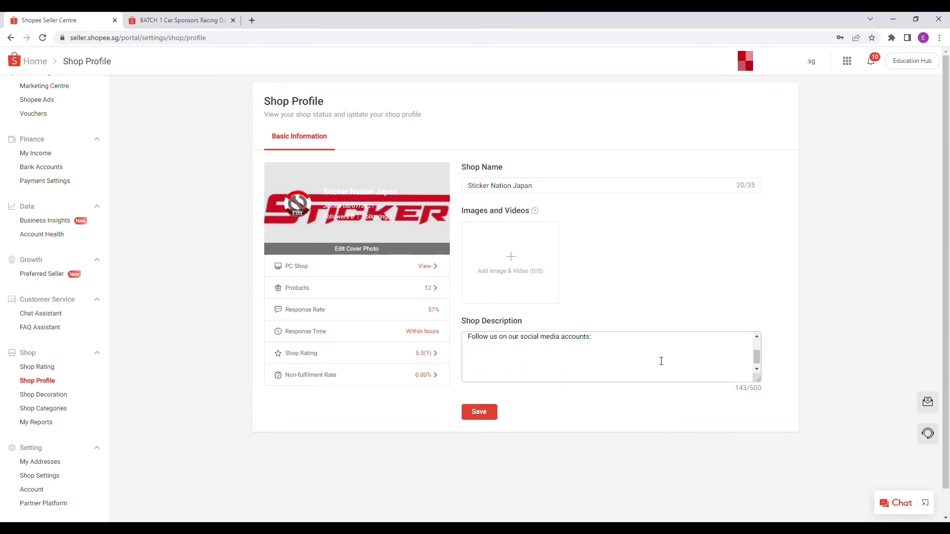
Step: Review the shop description down to the social media accounts line and save the shop profile
scroll(661, 361, up, 3)
scroll(661, 362, down, 2)
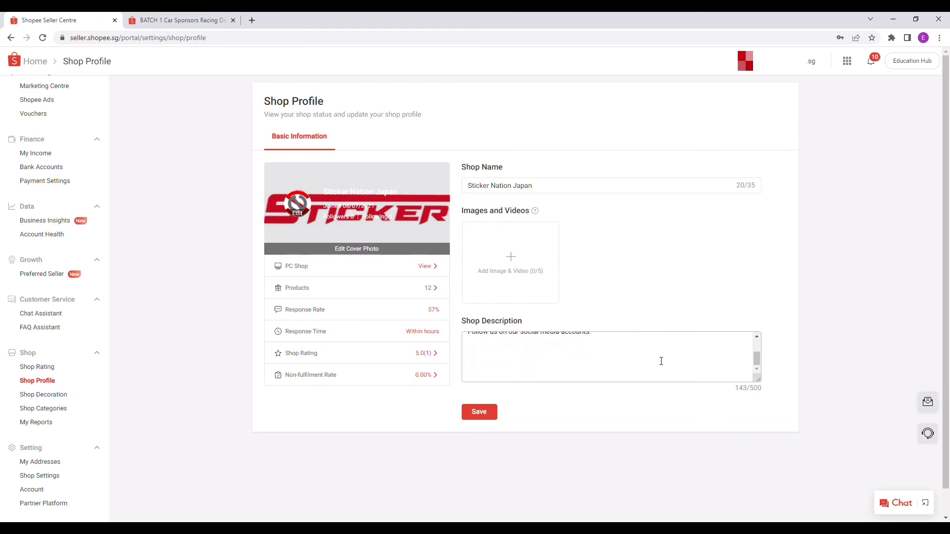
scroll(661, 361, up, 2)
scroll(661, 361, down, 2)
scroll(622, 361, up, 2)
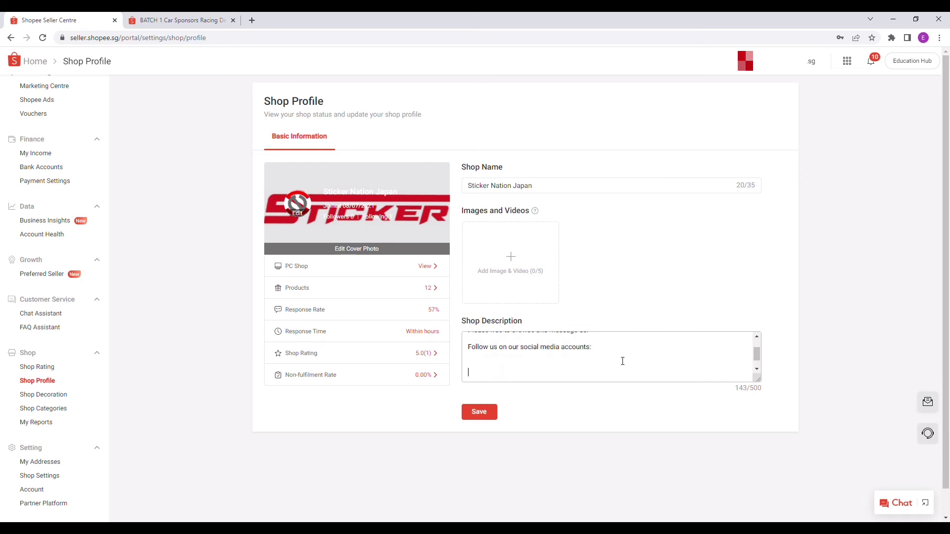
click(475, 412)
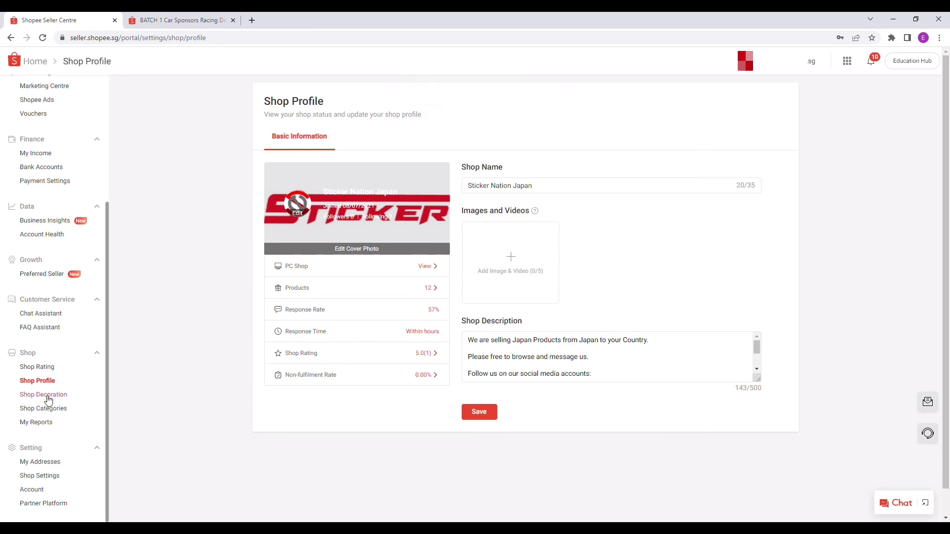
Step: View the YouTube video URL form for the shop's images and videos, and close it without adding a link
mouse_move(507, 254)
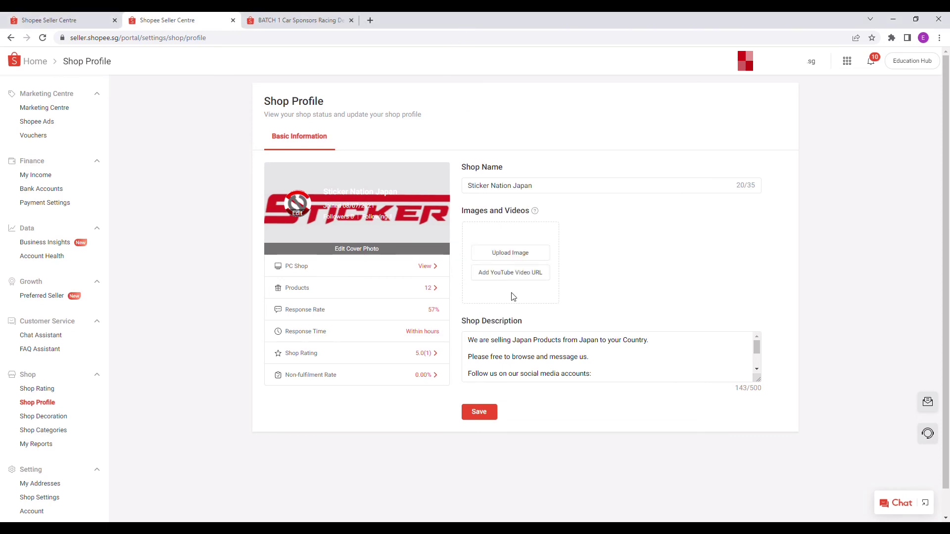
click(514, 274)
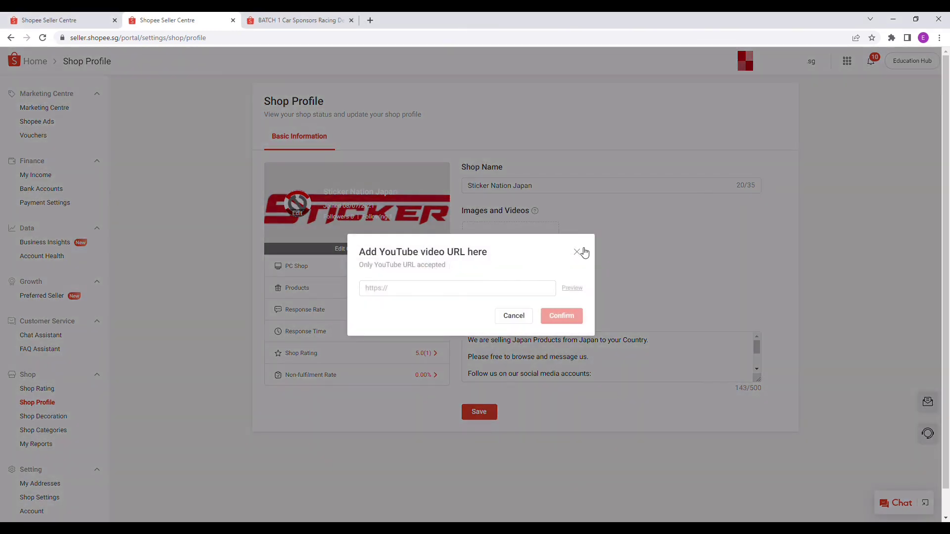
click(577, 252)
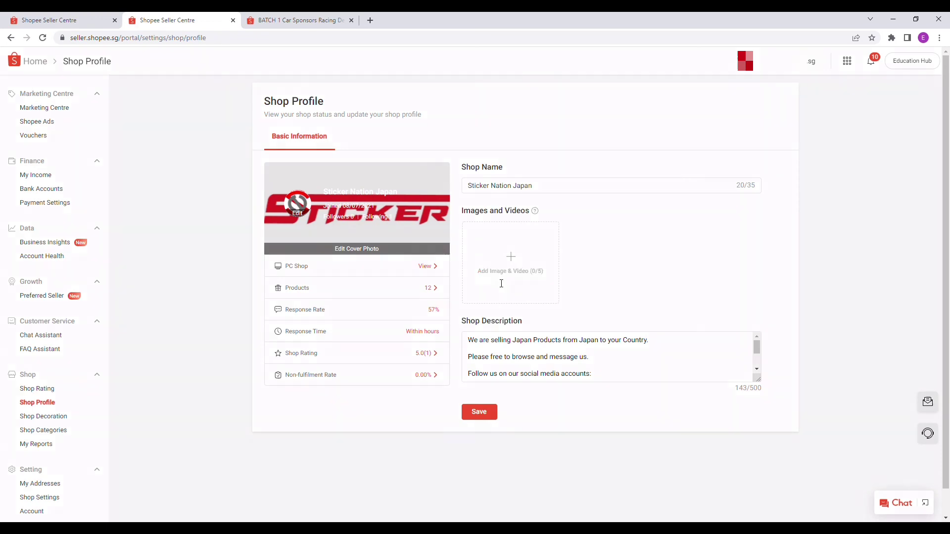
click(500, 278)
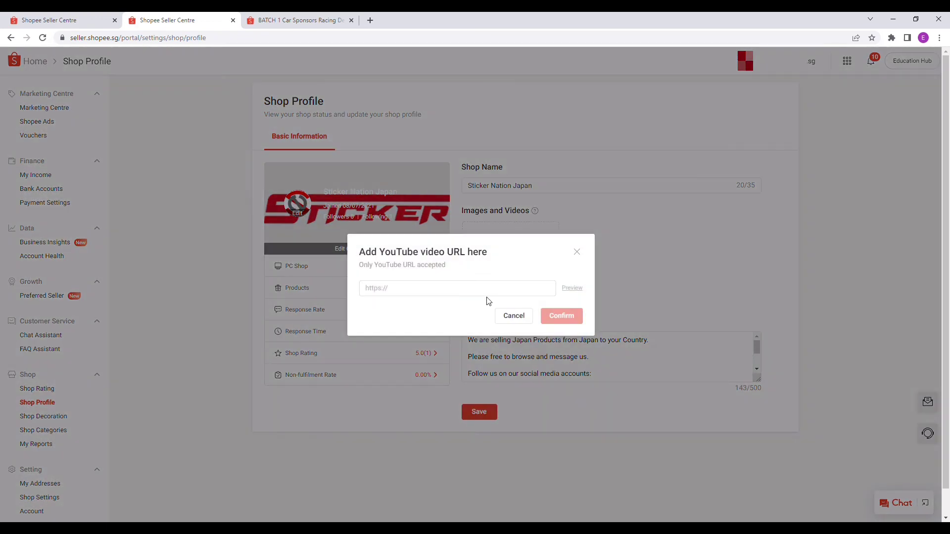
click(578, 253)
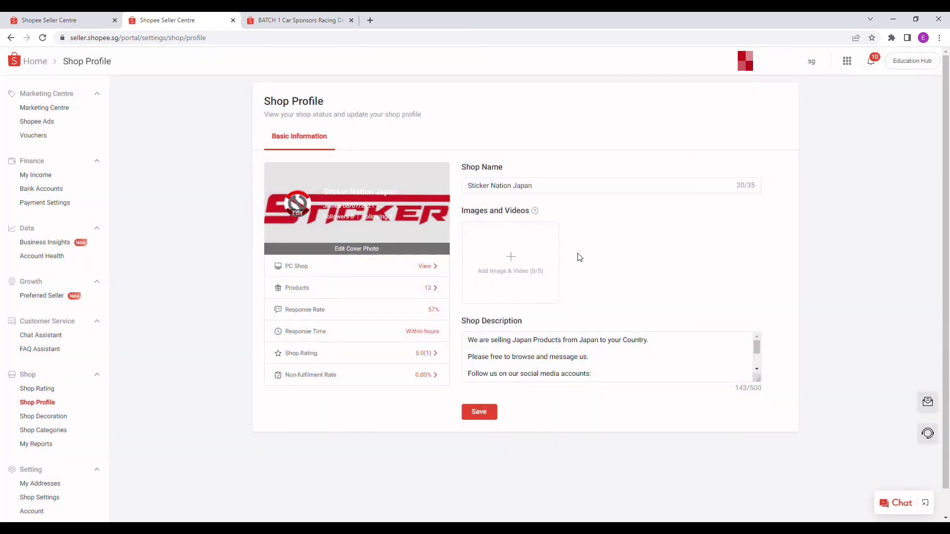
Step: Save the shop profile again and view the options for adding shop images and videos
click(495, 417)
mouse_move(554, 252)
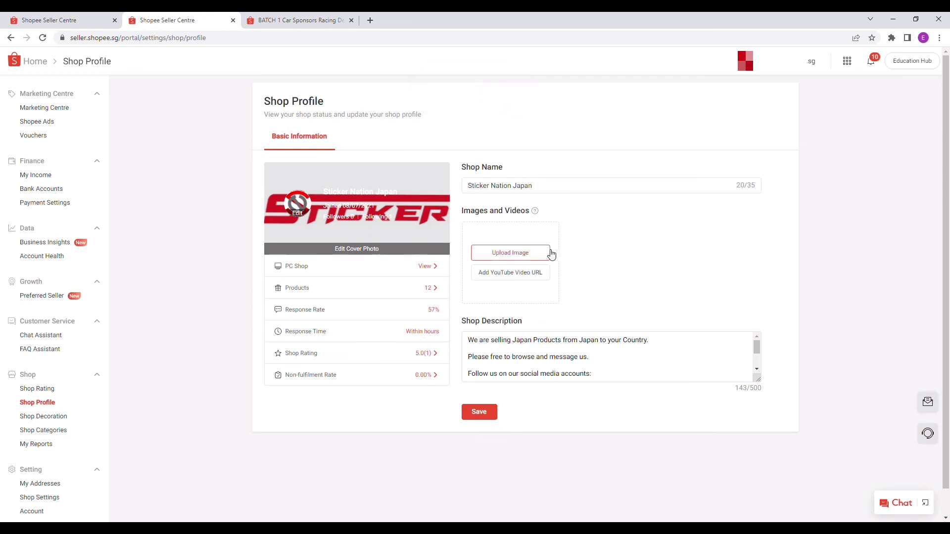
scroll(34, 346, down, 1)
scroll(35, 361, up, 4)
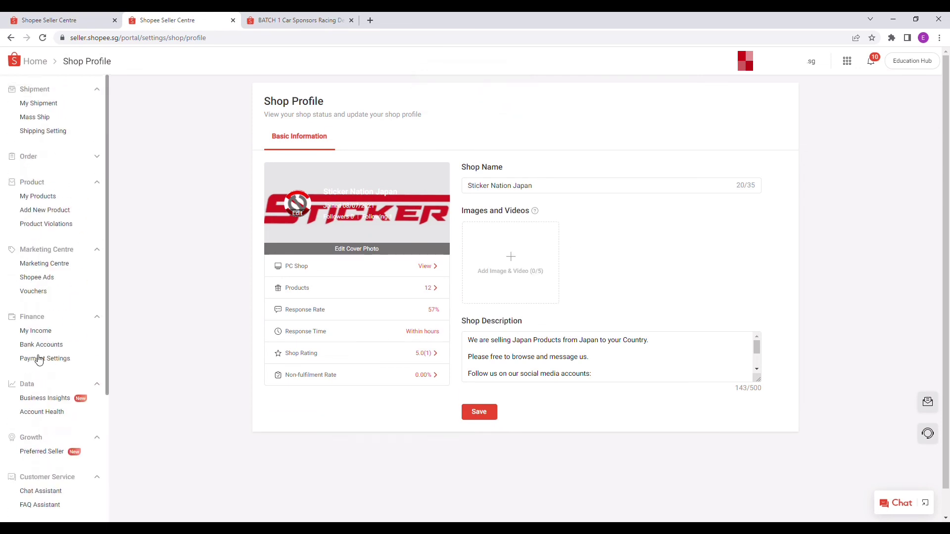